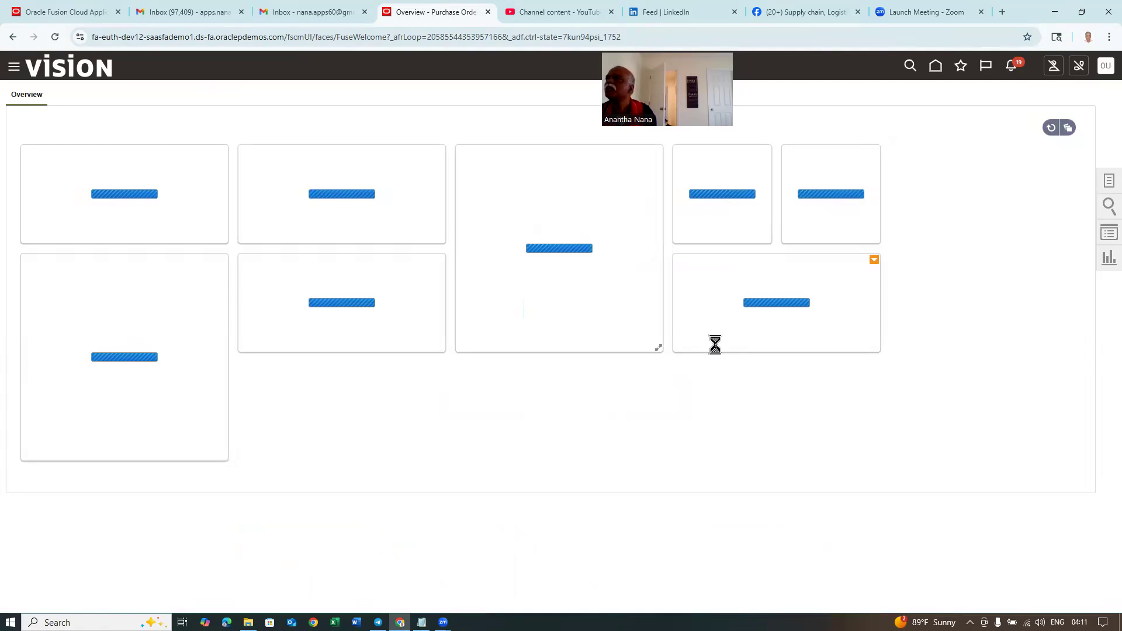
# Review the available tasks in the Purchase Orders work area and return to the home page
pyautogui.click(1102, 186)
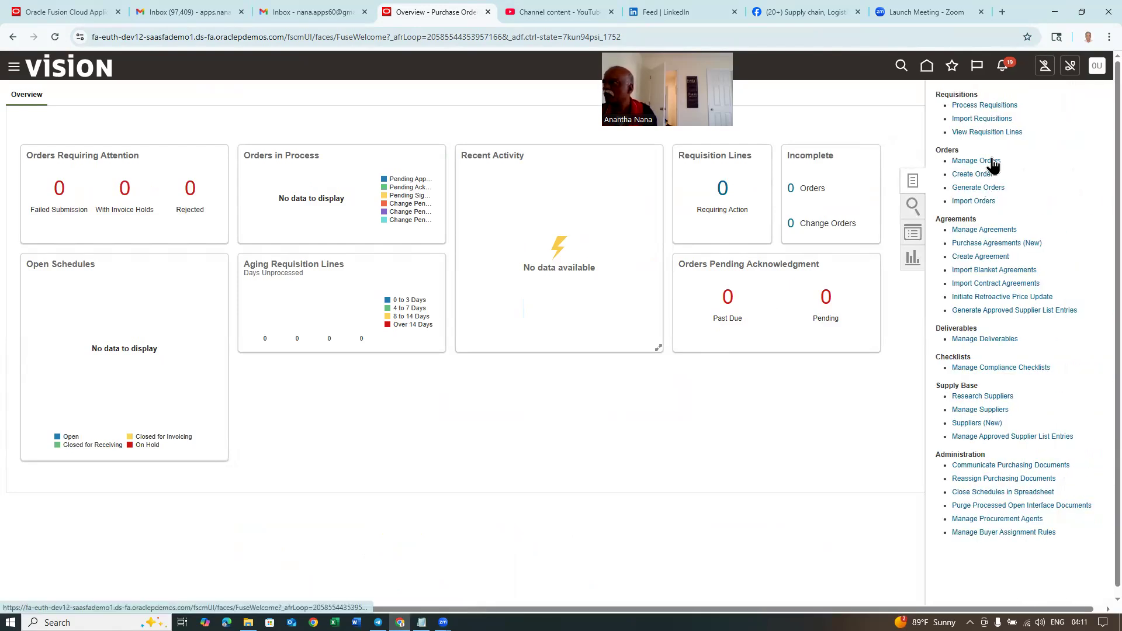
pyautogui.click(439, 442)
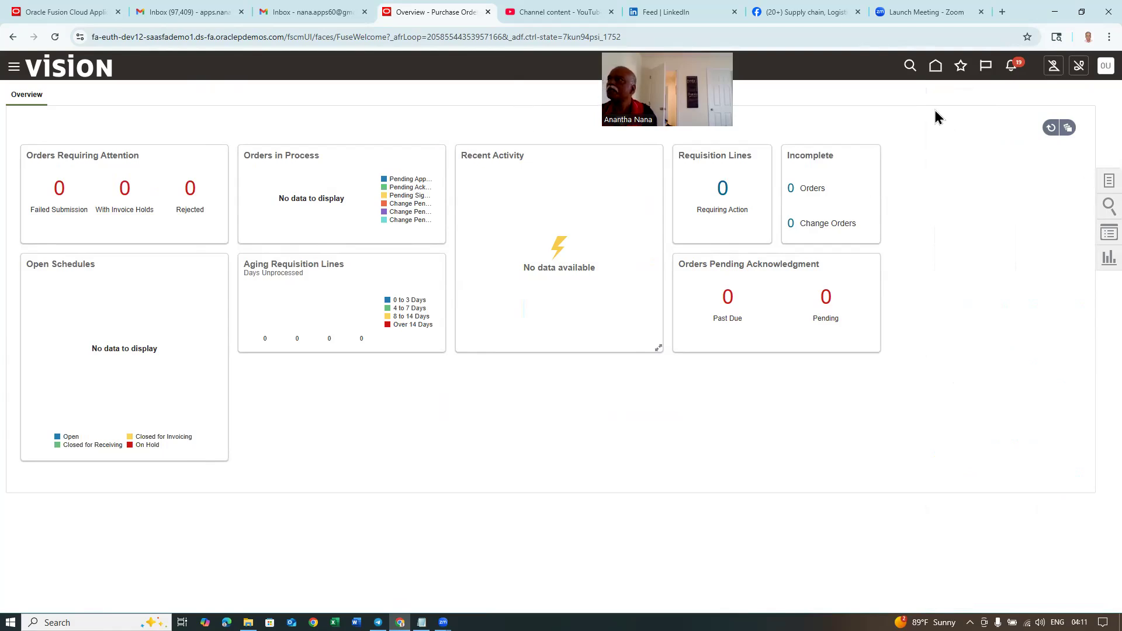
pyautogui.click(937, 69)
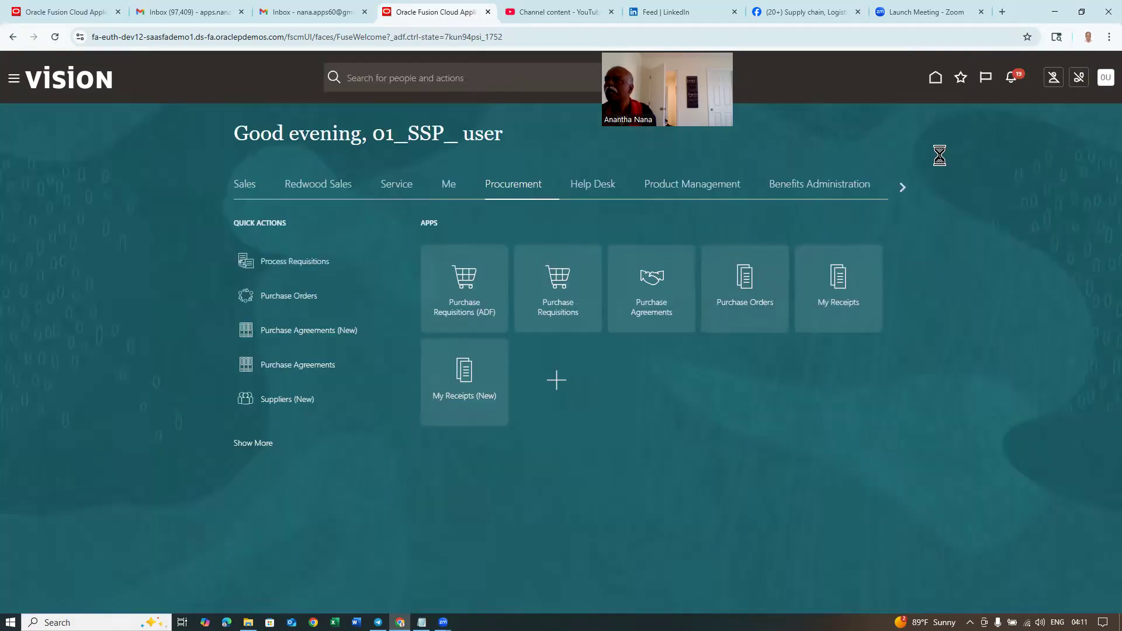
# Go to the Tools group on the home page and open the Security Console
pyautogui.click(898, 188)
pyautogui.click(898, 188)
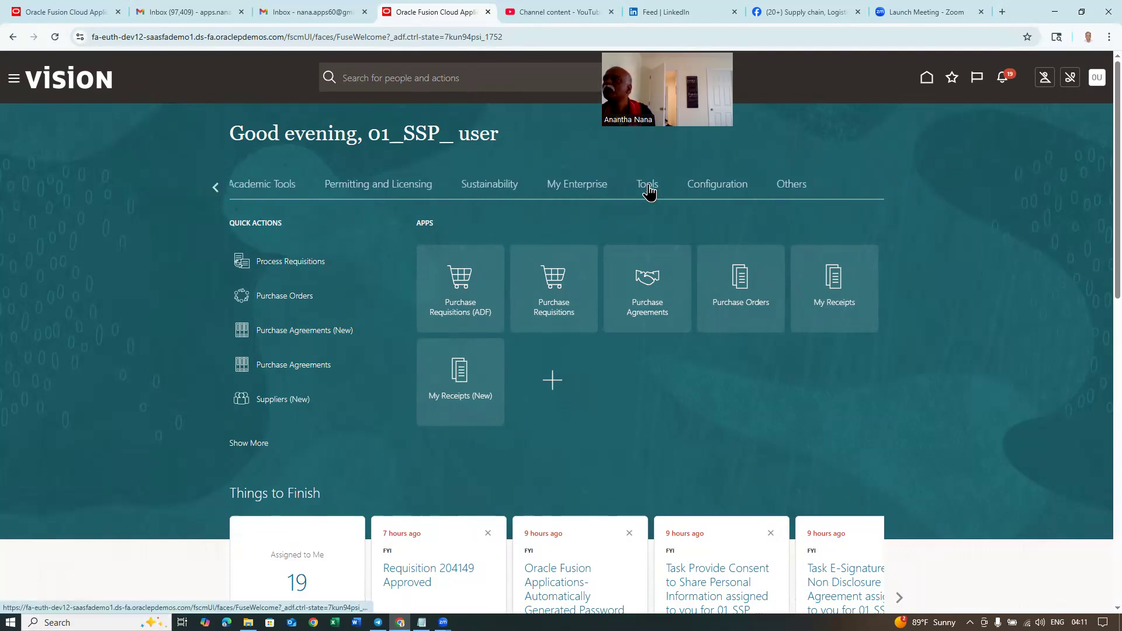
pyautogui.click(647, 186)
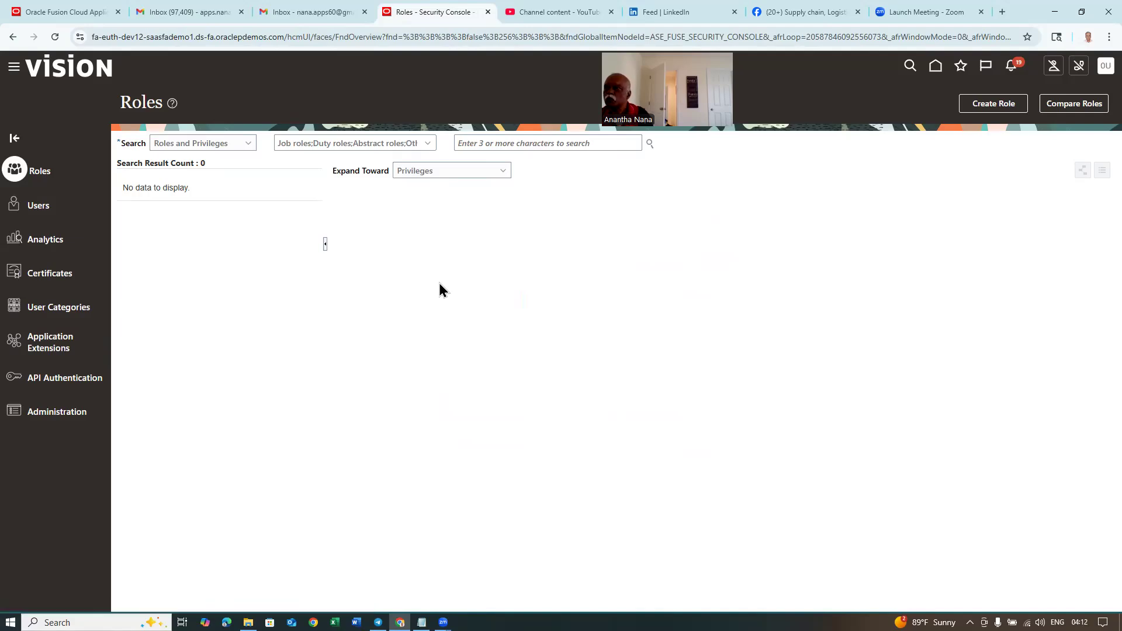
# Search roles and privileges for 02 and select the job role 02 Procurement ManagerGSE
pyautogui.click(492, 144)
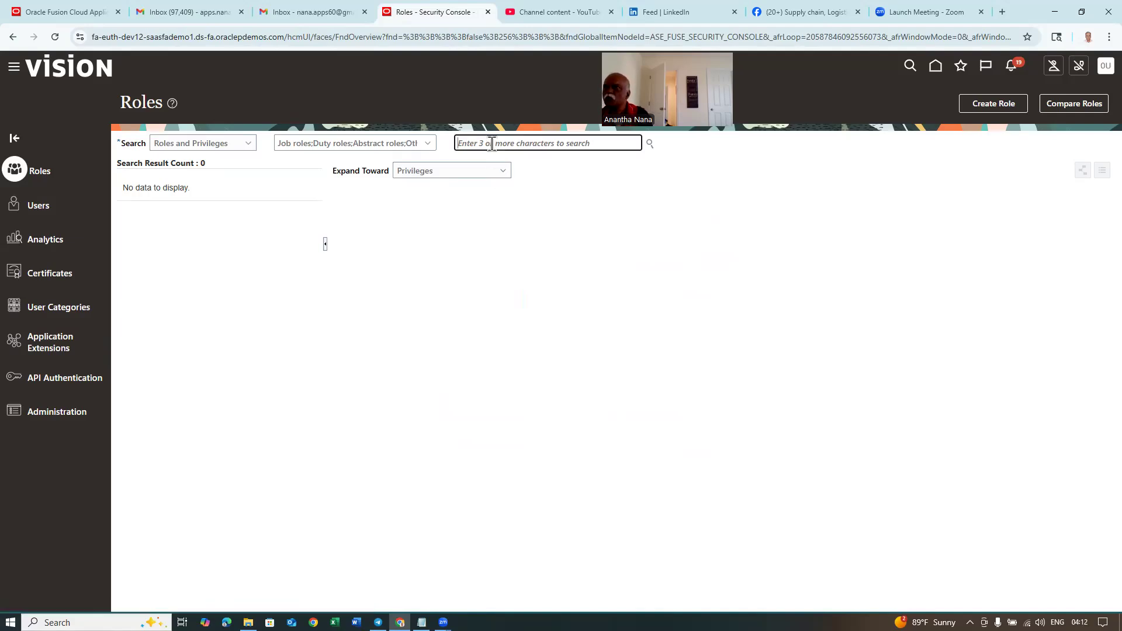
pyautogui.write('02')
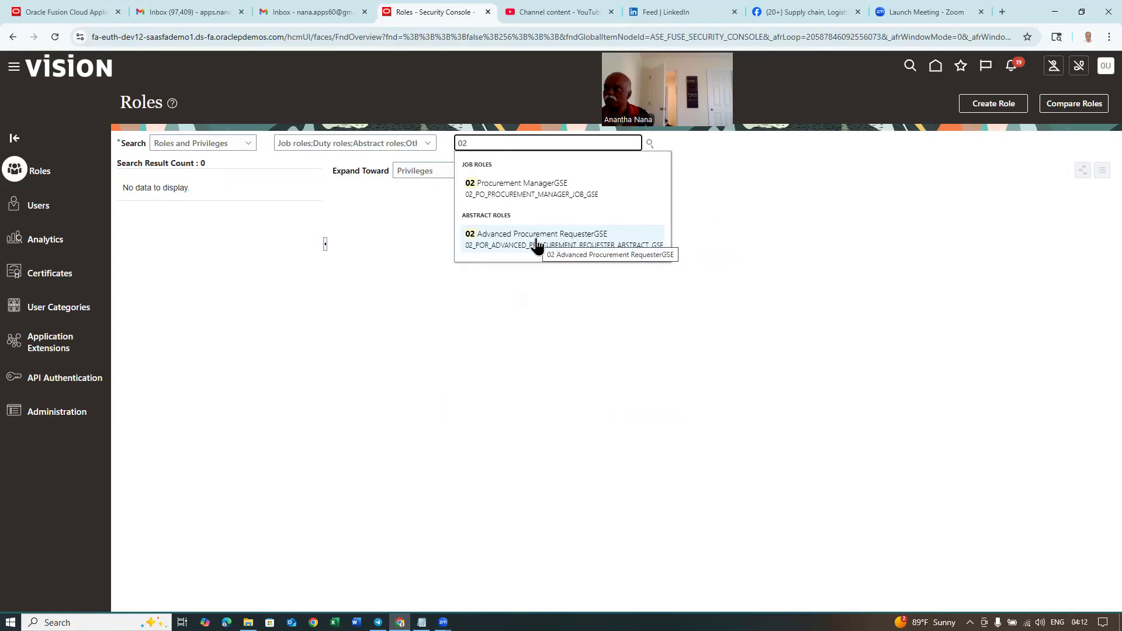
pyautogui.click(527, 188)
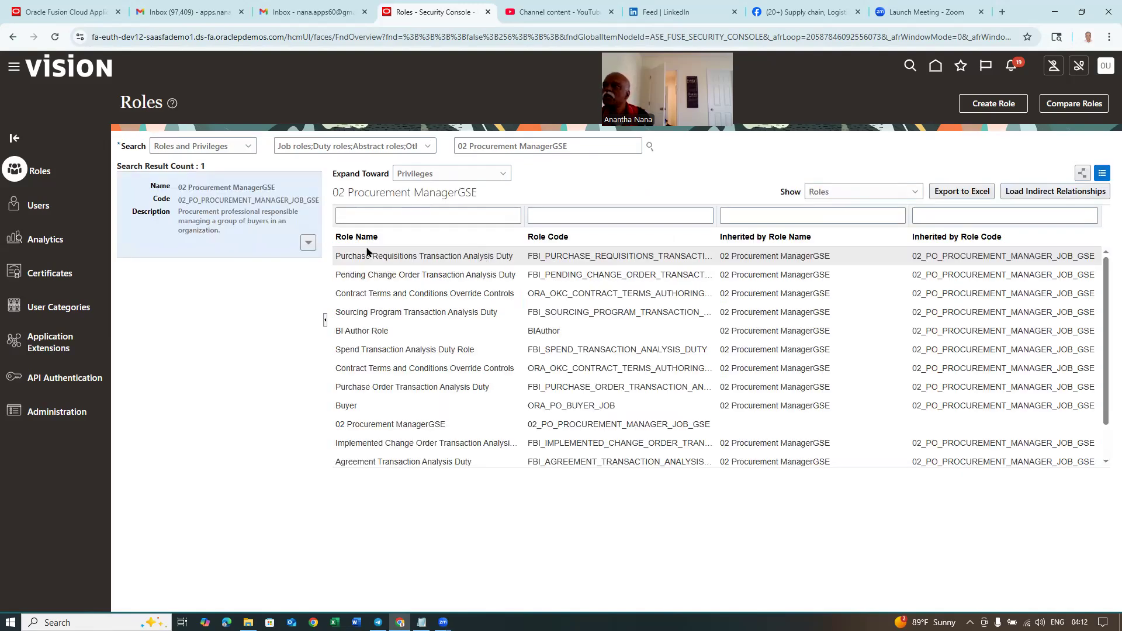
# Inspect the Manage Purchase Orders Using a Redwood Page privilege in the role's function security policies, and exit role editing without changes
pyautogui.click(309, 242)
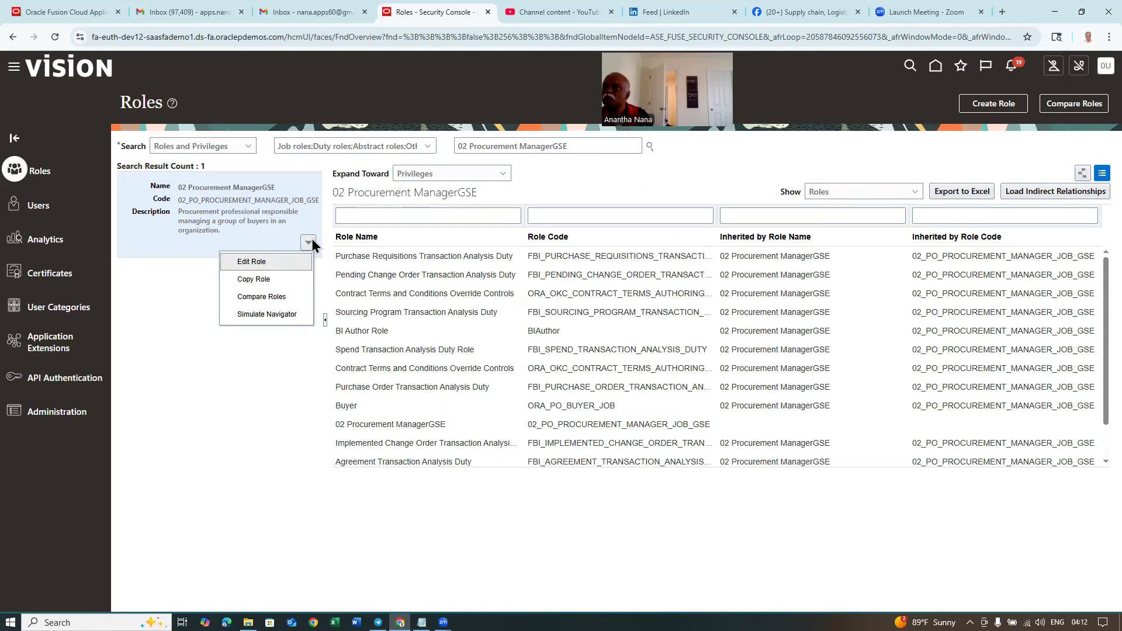
pyautogui.click(276, 264)
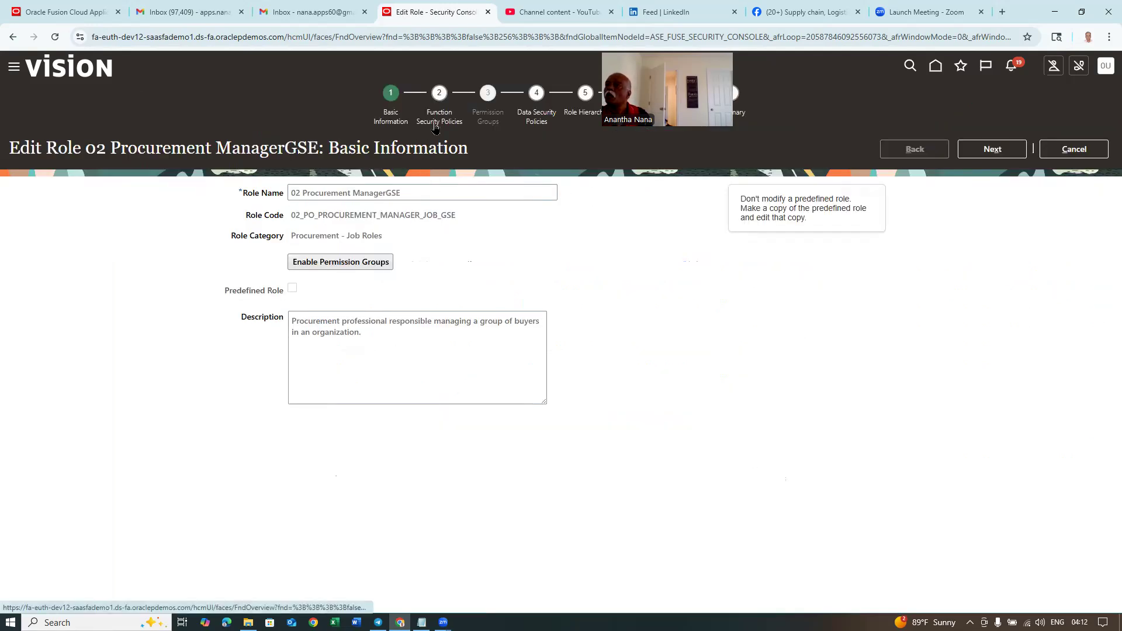
pyautogui.click(441, 120)
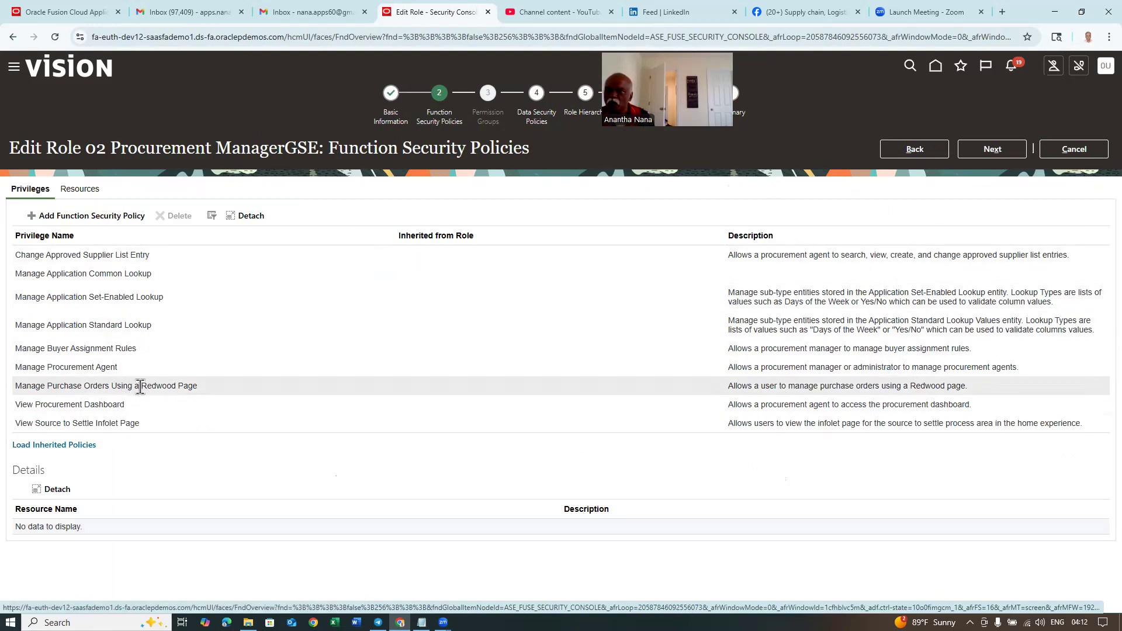
pyautogui.click(271, 389)
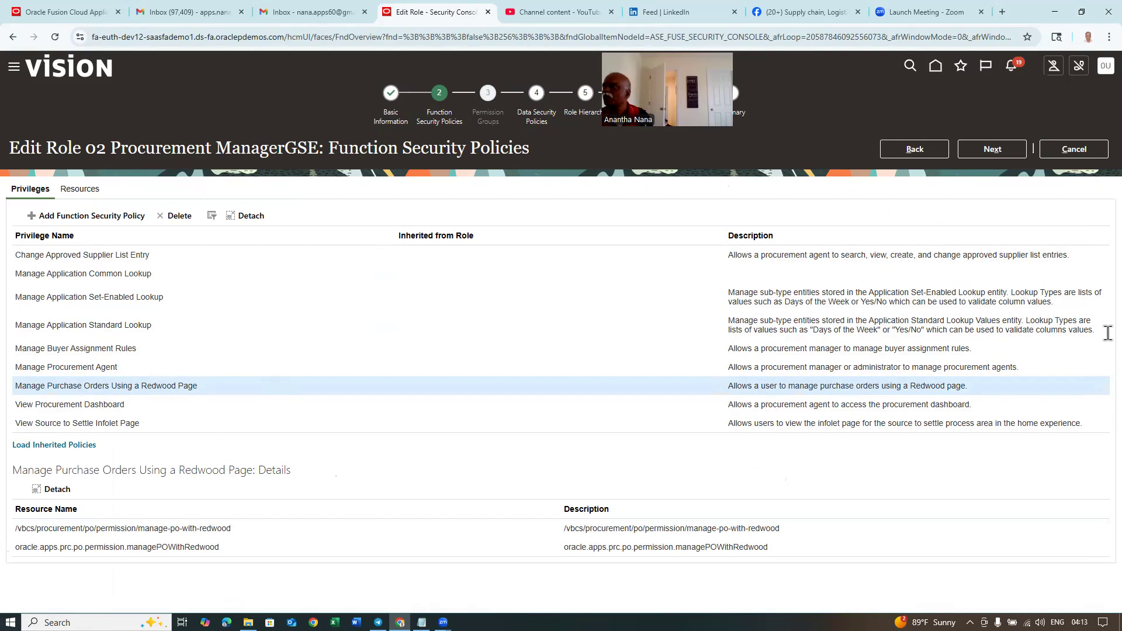
pyautogui.click(1078, 151)
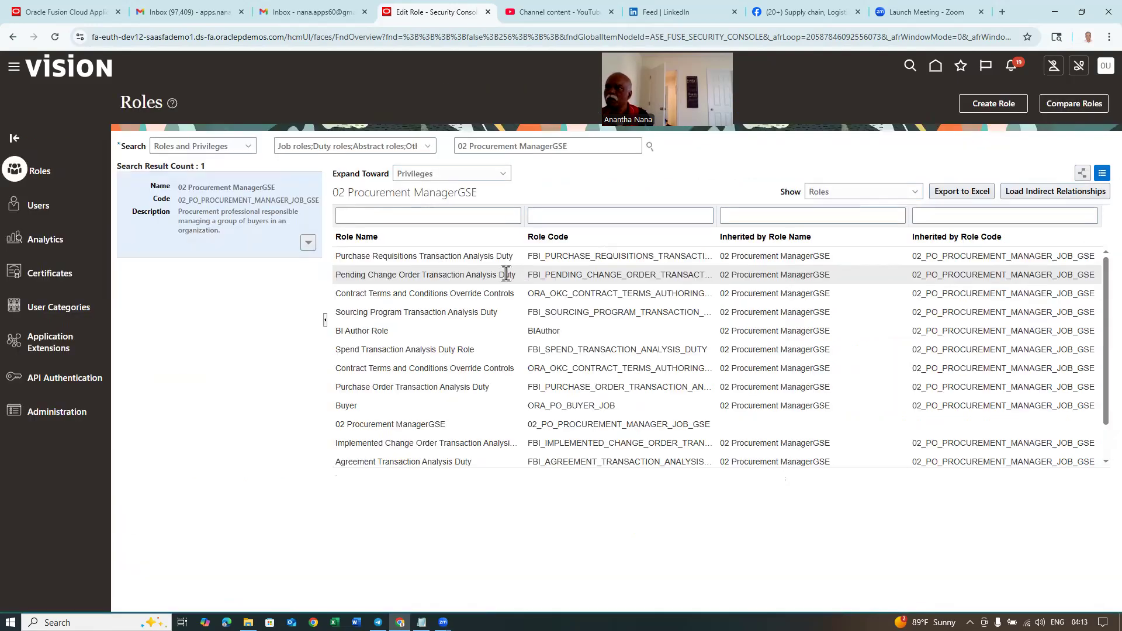
# Search the user accounts by user name for 01_ and open the SSP user's account details
pyautogui.click(39, 211)
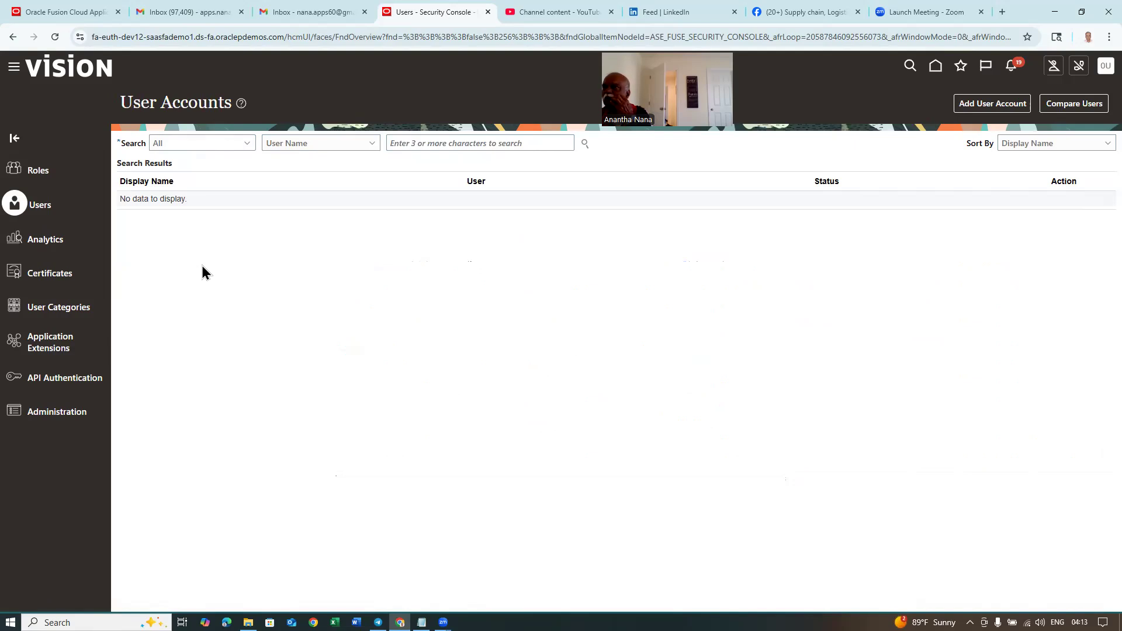
pyautogui.click(477, 148)
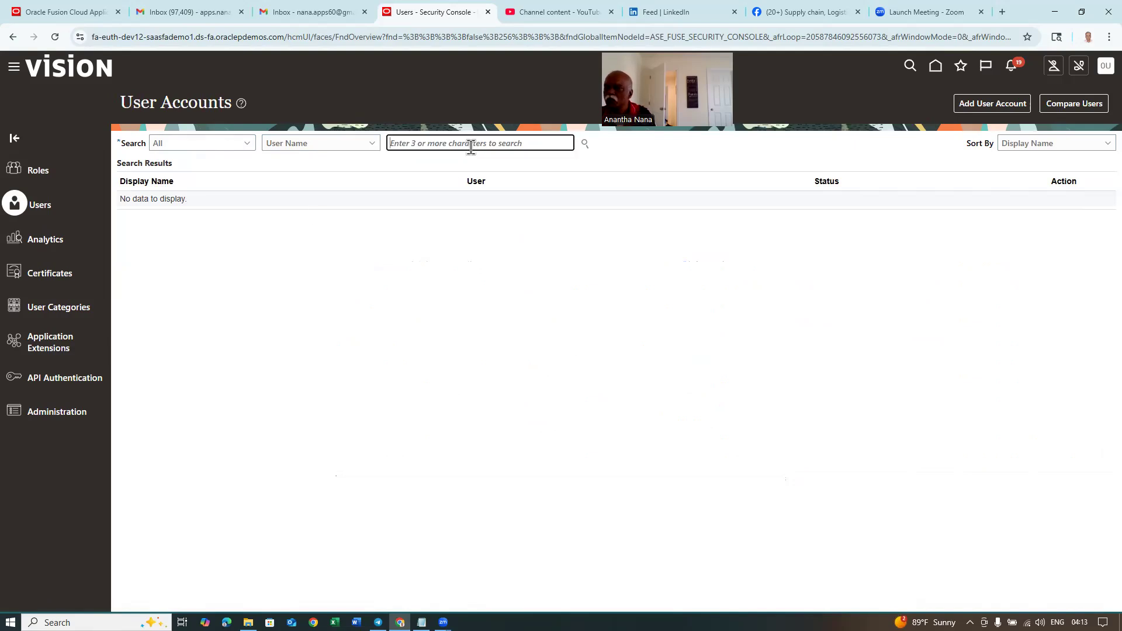
pyautogui.write('01_')
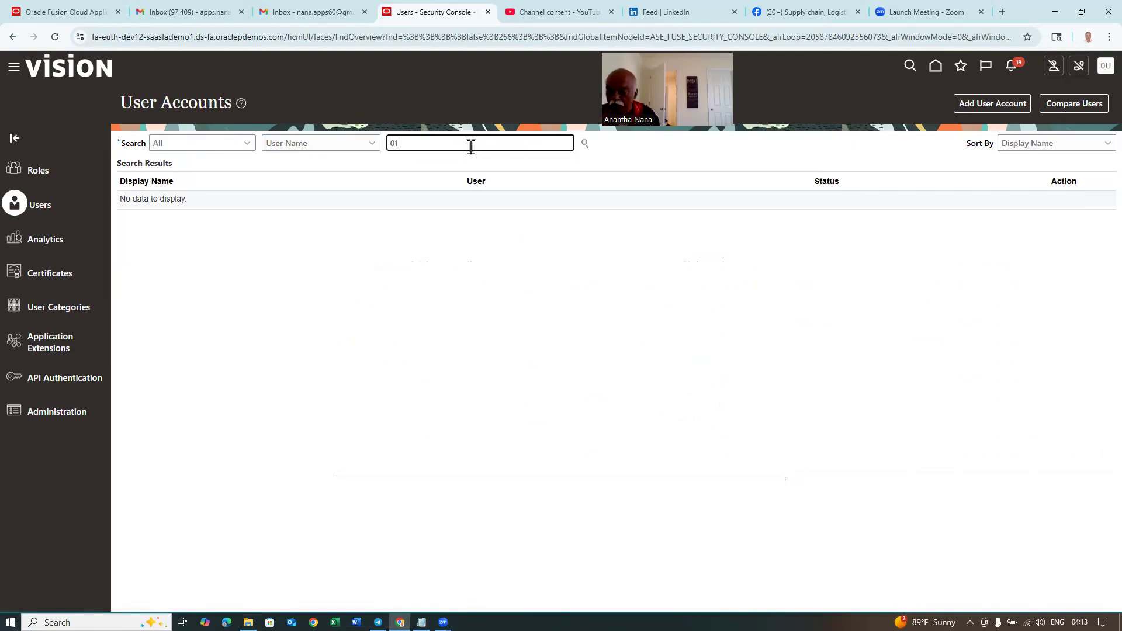
pyautogui.press('Return')
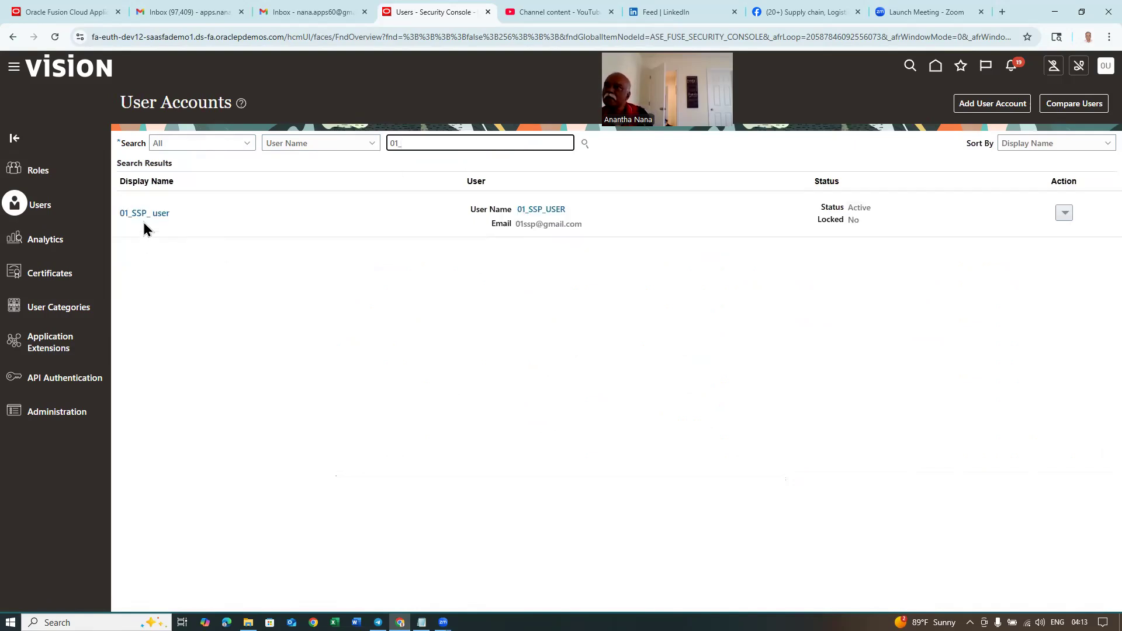
pyautogui.click(145, 213)
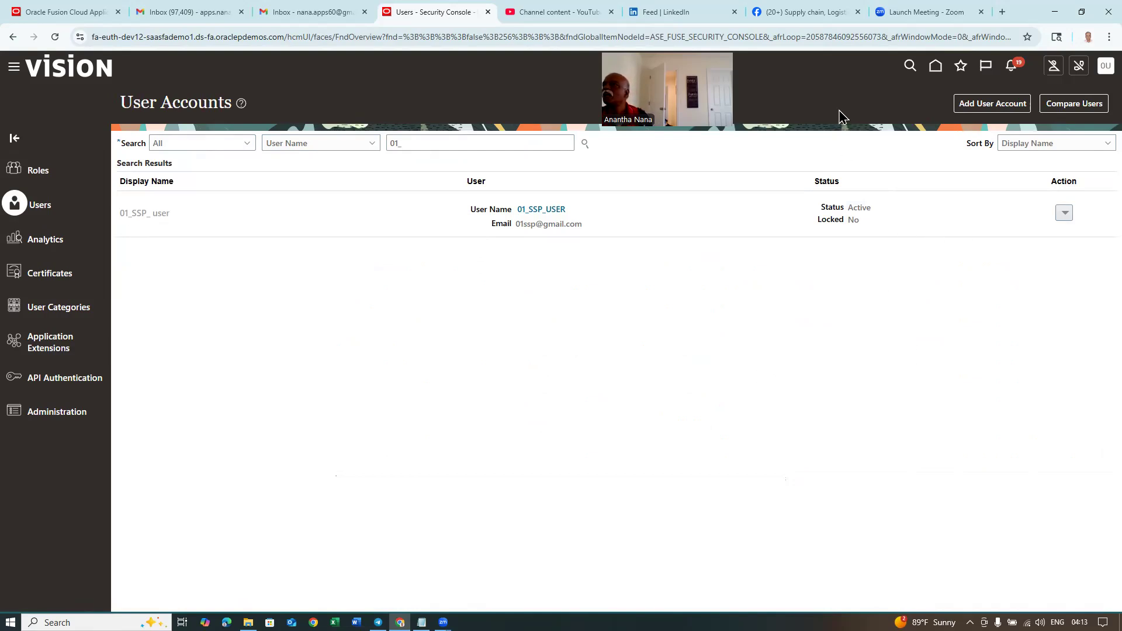
# Edit the user account and remove its Procurement Manager role (ORA_PO_PROCUREMENT_MANAGER_JOB)
pyautogui.click(1007, 112)
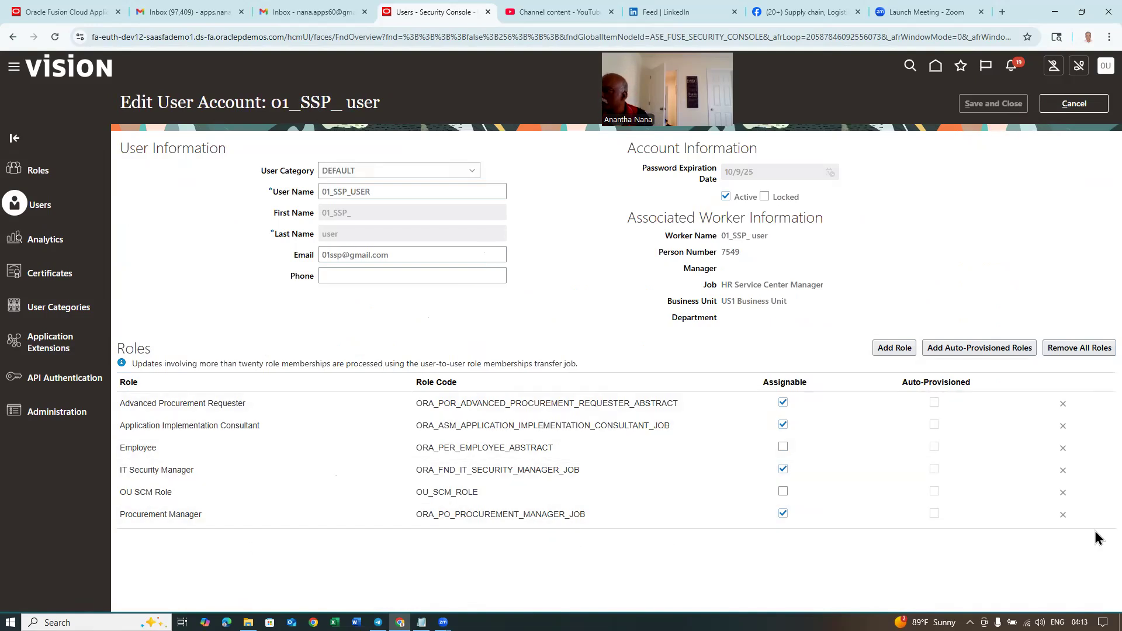
pyautogui.click(1063, 514)
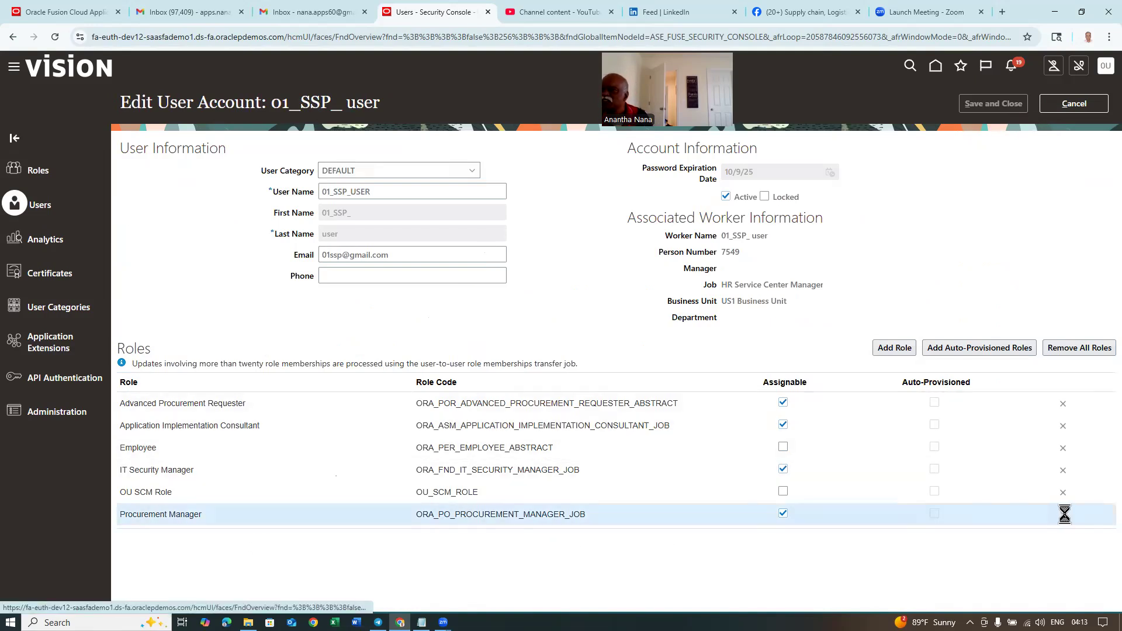
pyautogui.click(595, 359)
# Add the 02 Procurement ManagerGSE role to the user account, save the changes and close the account details
pyautogui.click(890, 347)
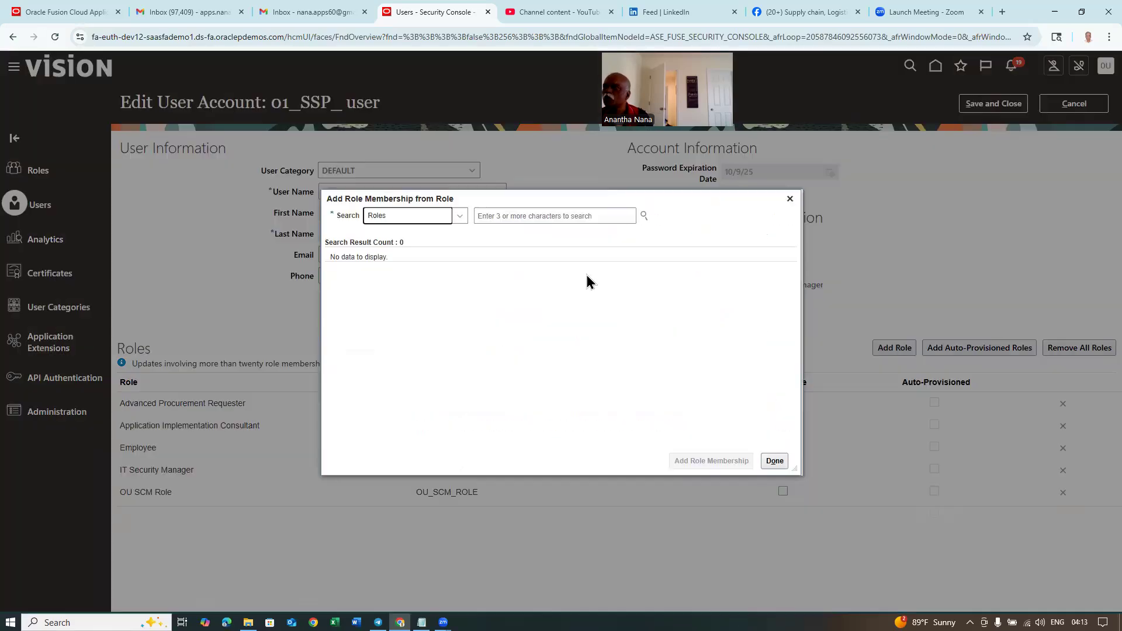
pyautogui.click(512, 221)
pyautogui.write('02')
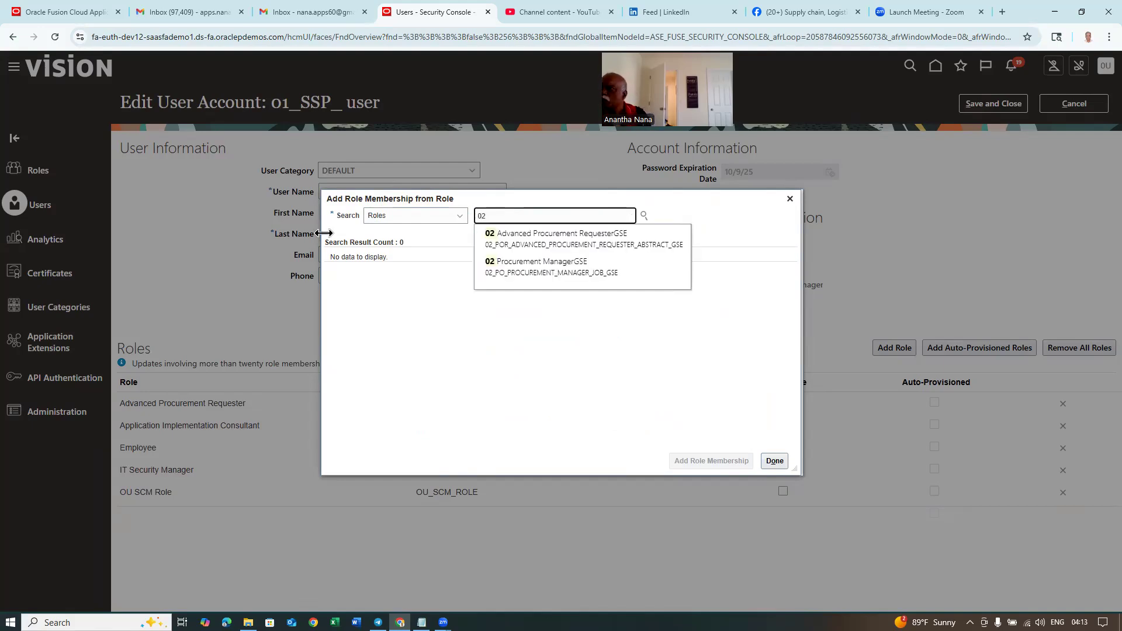
pyautogui.click(521, 265)
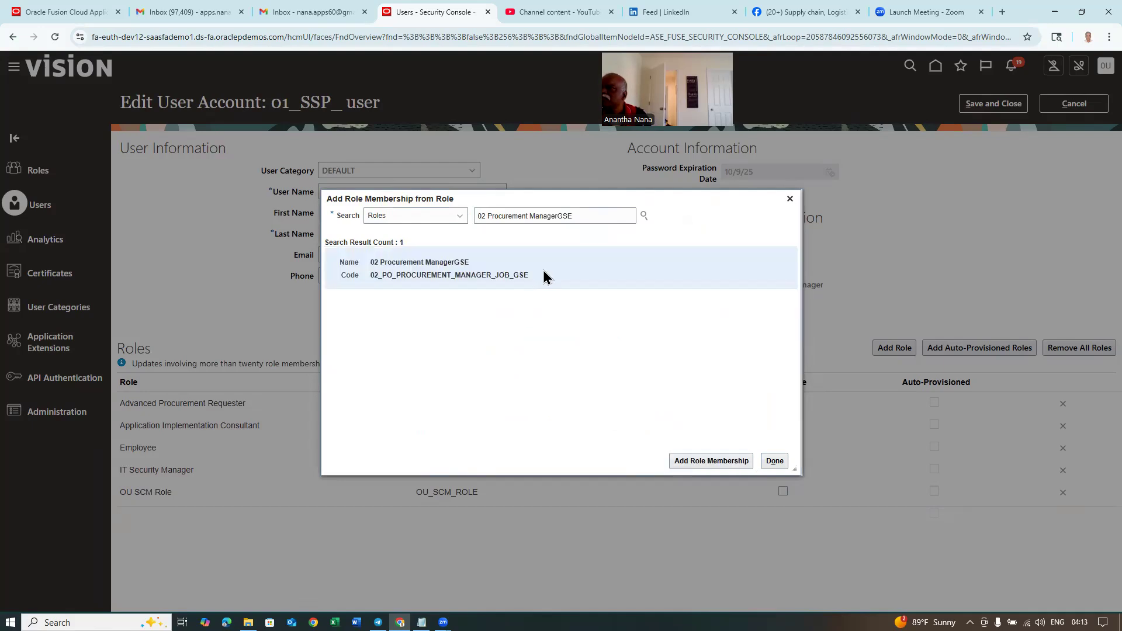
pyautogui.press('Return')
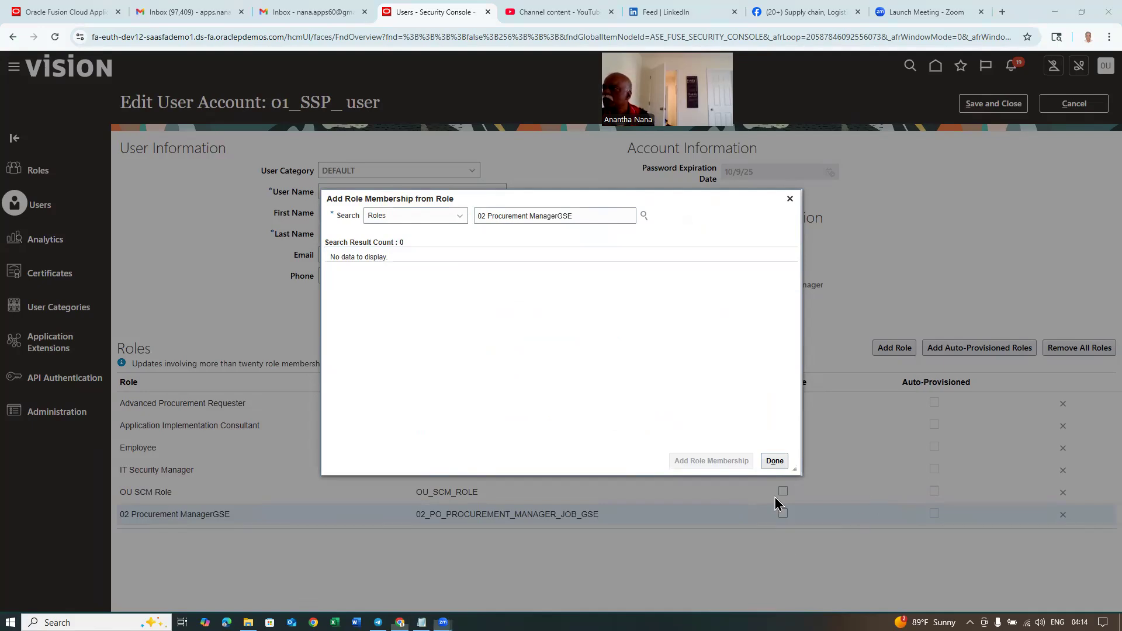
pyautogui.click(774, 461)
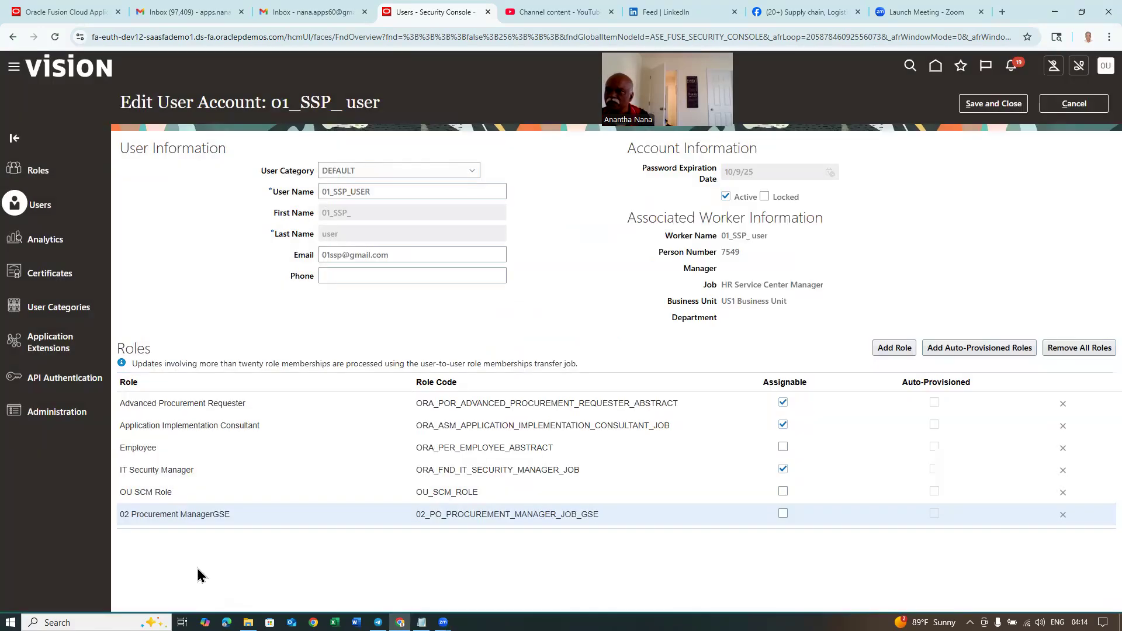
pyautogui.click(973, 105)
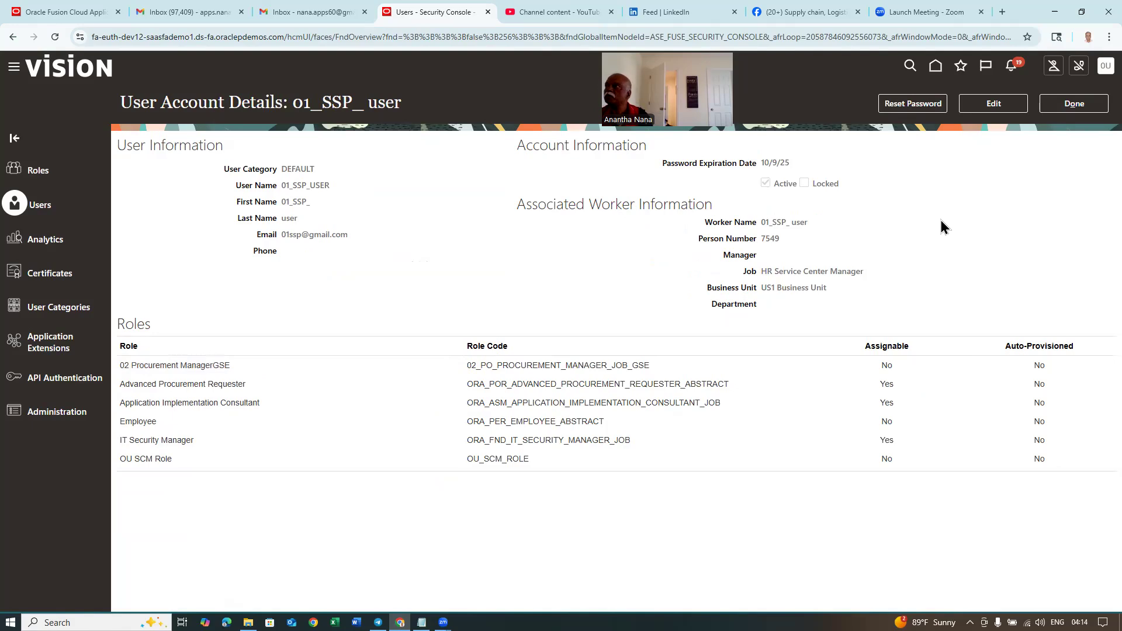
pyautogui.click(1079, 110)
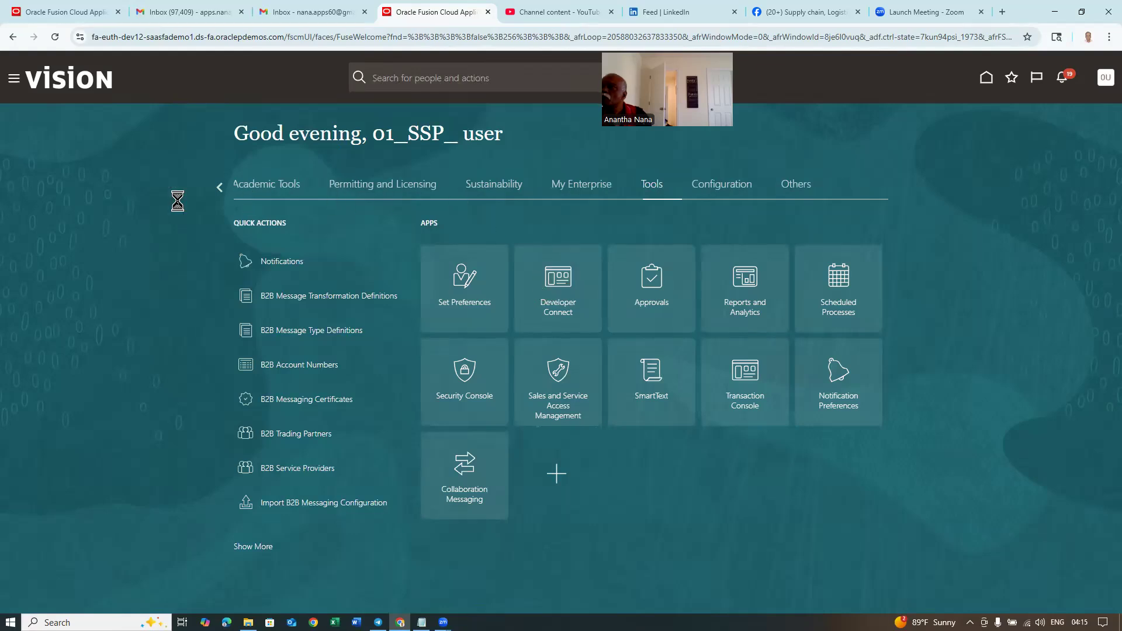
# Display the Procurement apps and quick actions on the home page
pyautogui.click(215, 187)
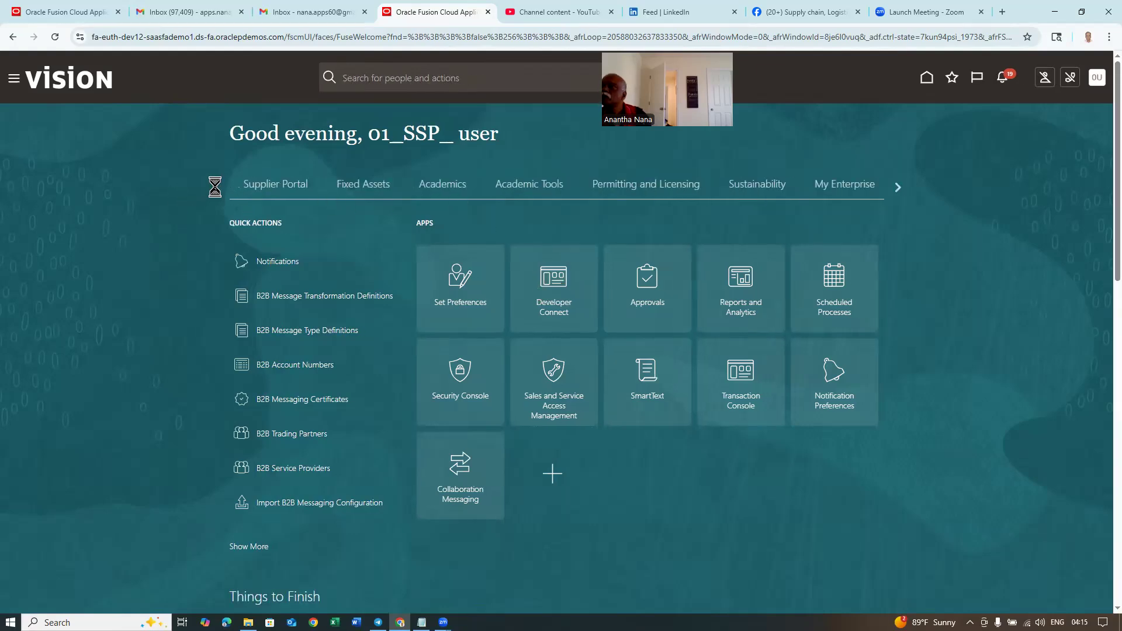
pyautogui.click(215, 188)
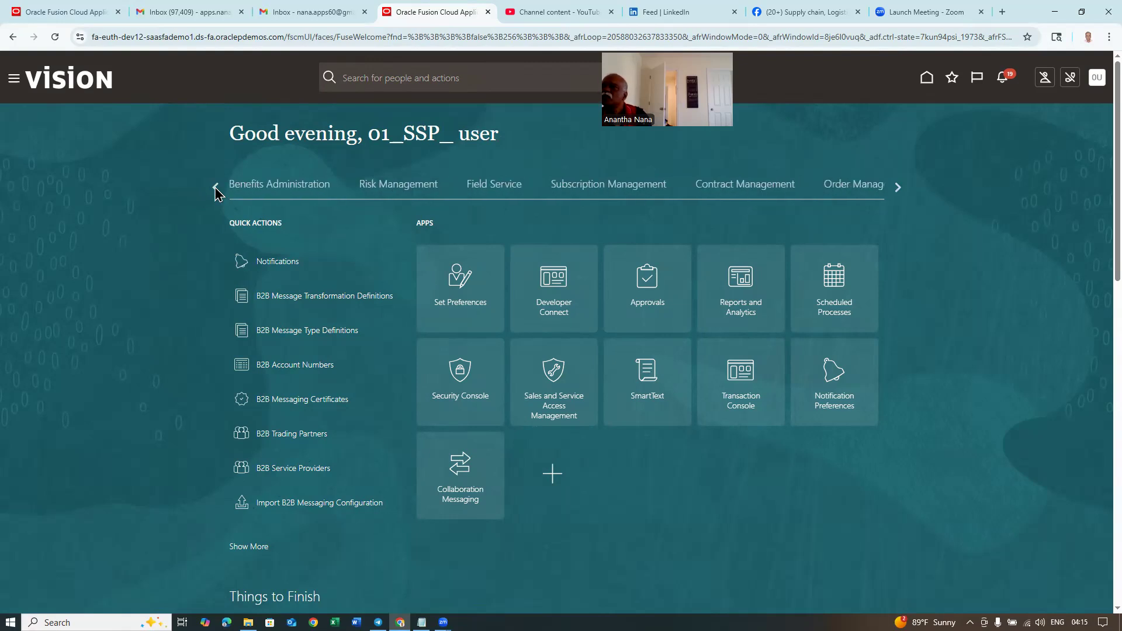
pyautogui.click(216, 188)
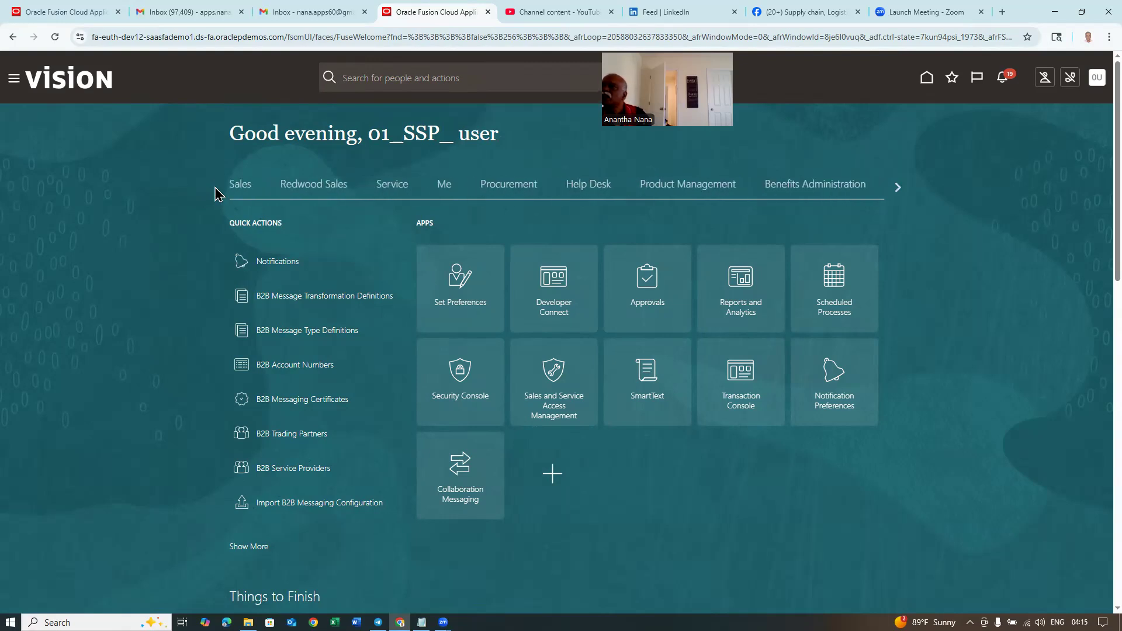
pyautogui.click(496, 186)
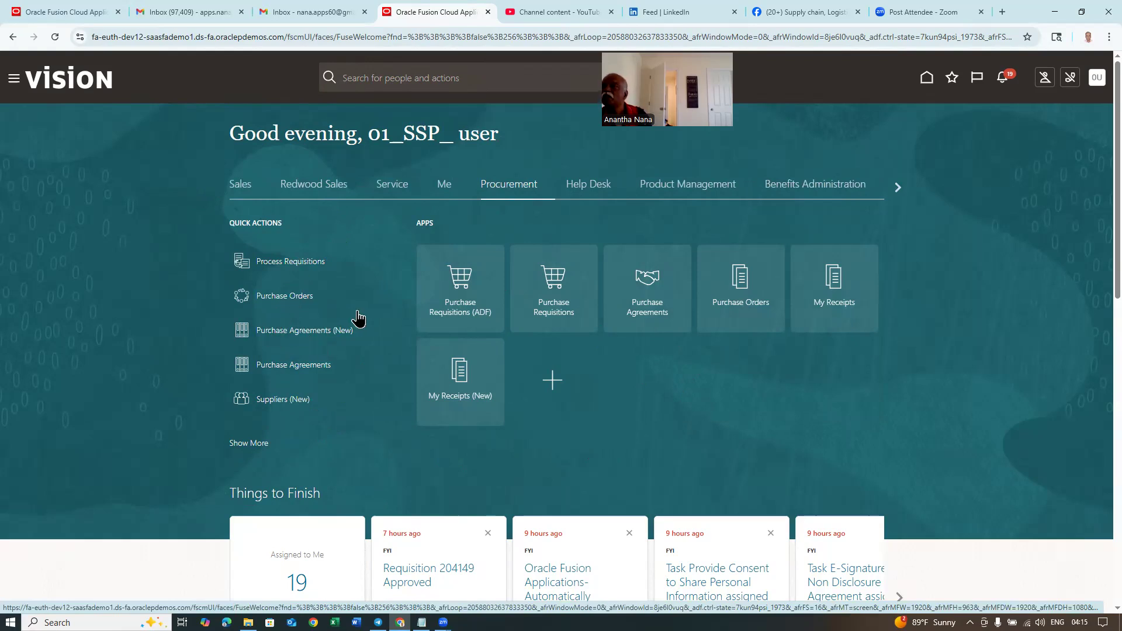
# Sign out, sign back in with the prefilled credentials, and display the Procurement apps on the home page
pyautogui.click(1097, 82)
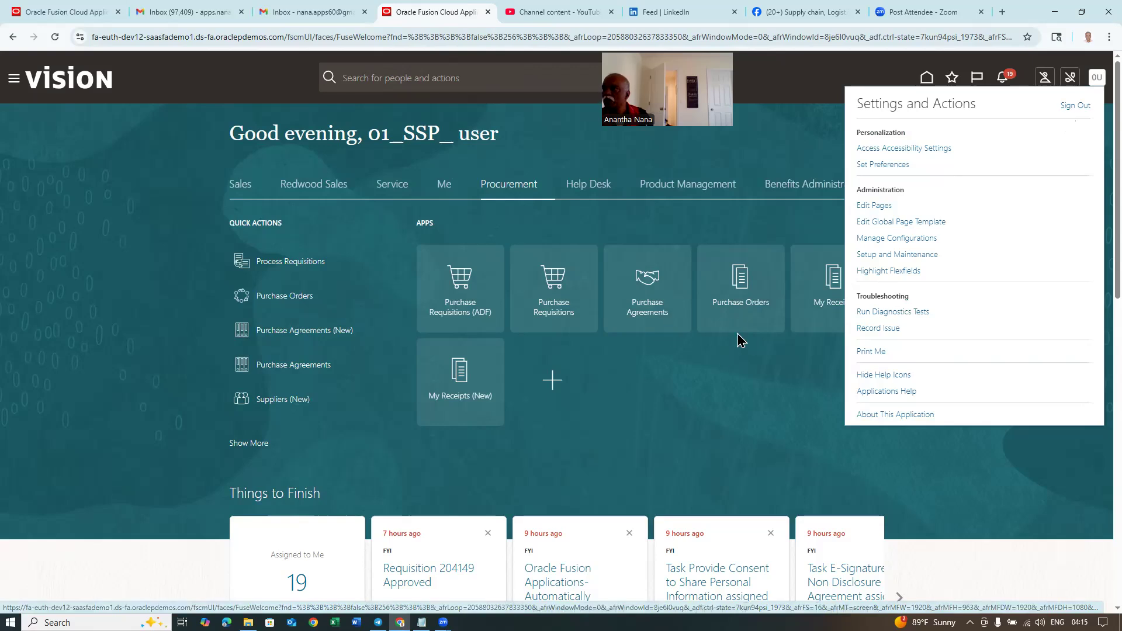
pyautogui.click(1076, 106)
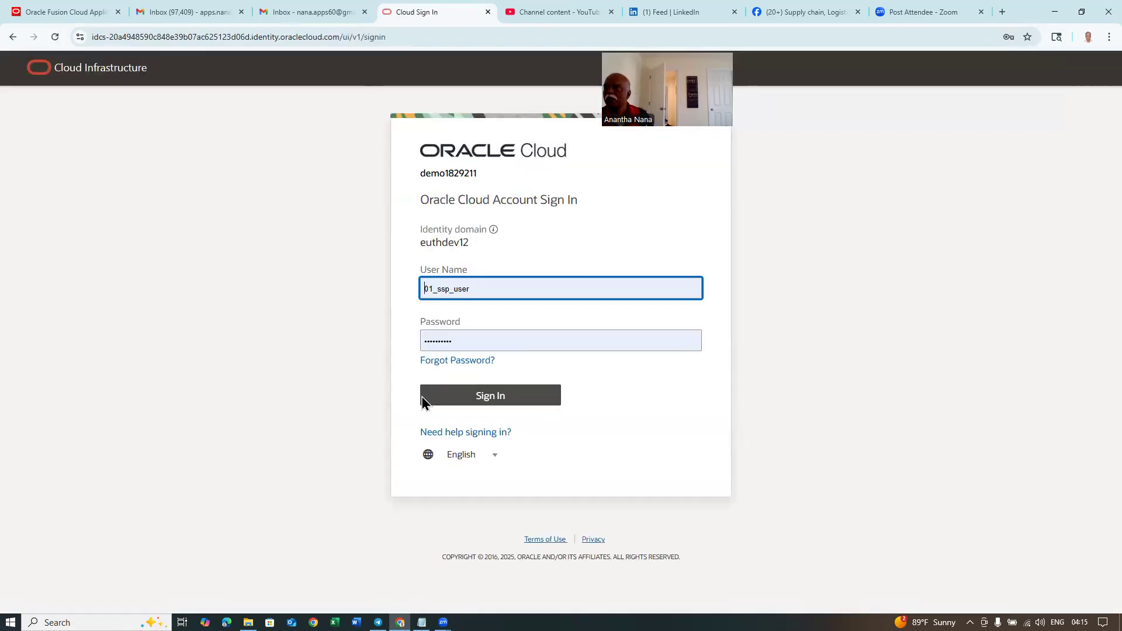
pyautogui.click(483, 402)
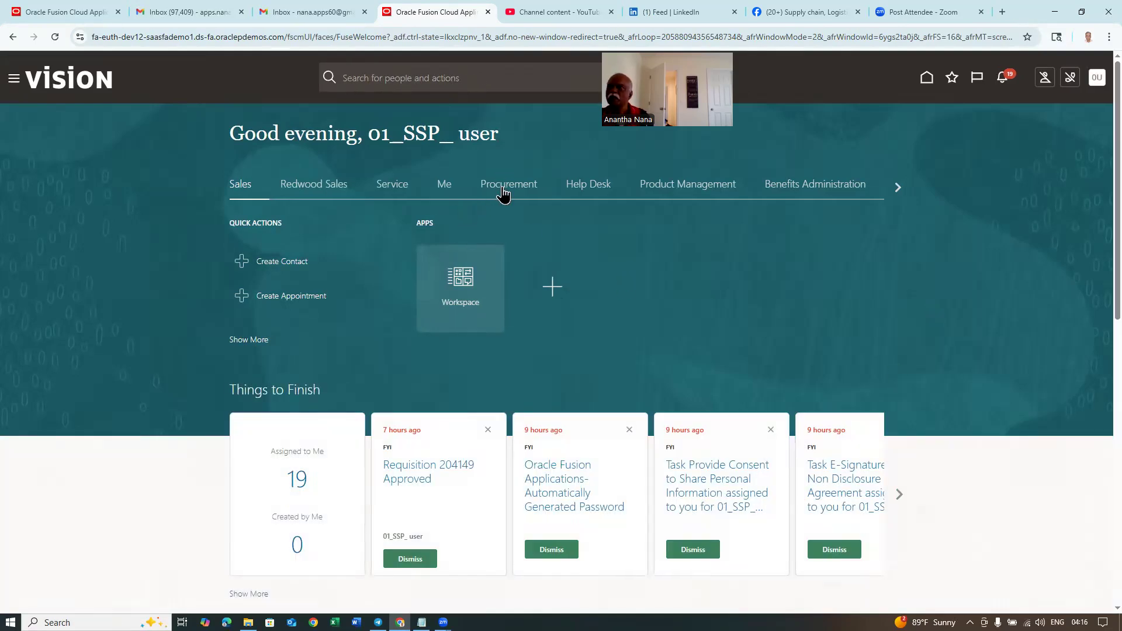
pyautogui.click(503, 194)
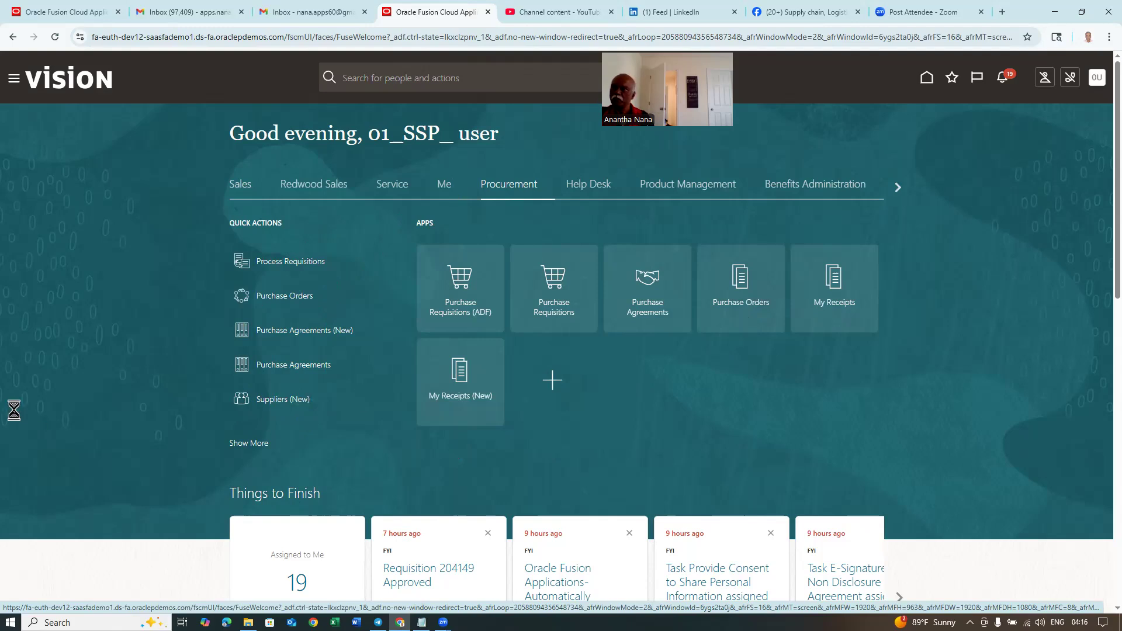
# Open the Purchase Orders overview from the Procurement area and review its list of available tasks
pyautogui.click(238, 264)
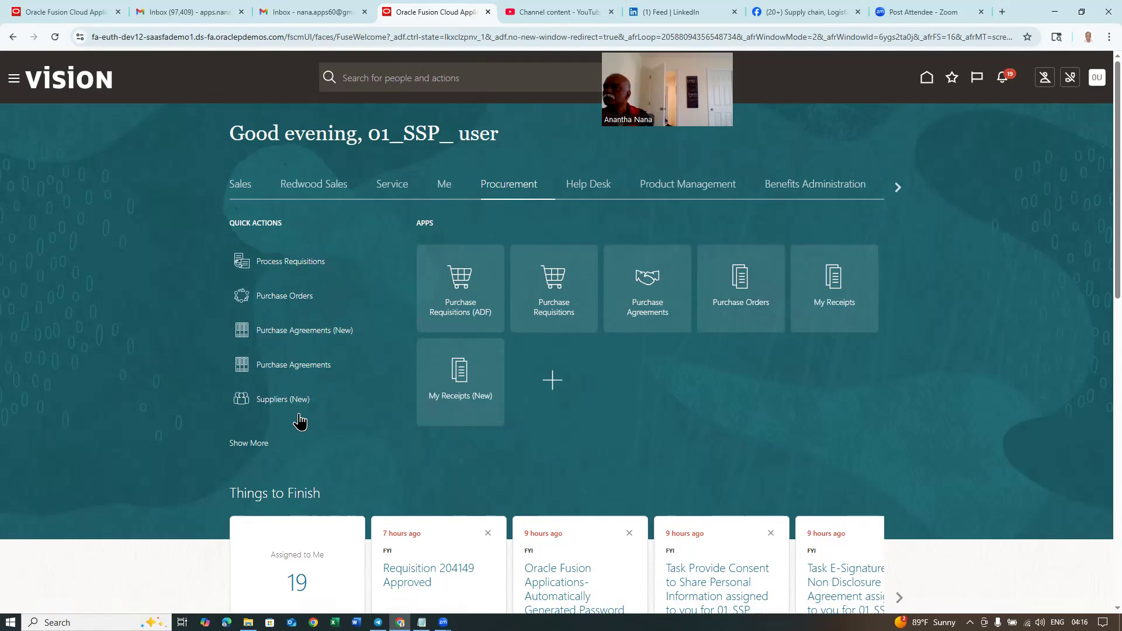
pyautogui.click(457, 296)
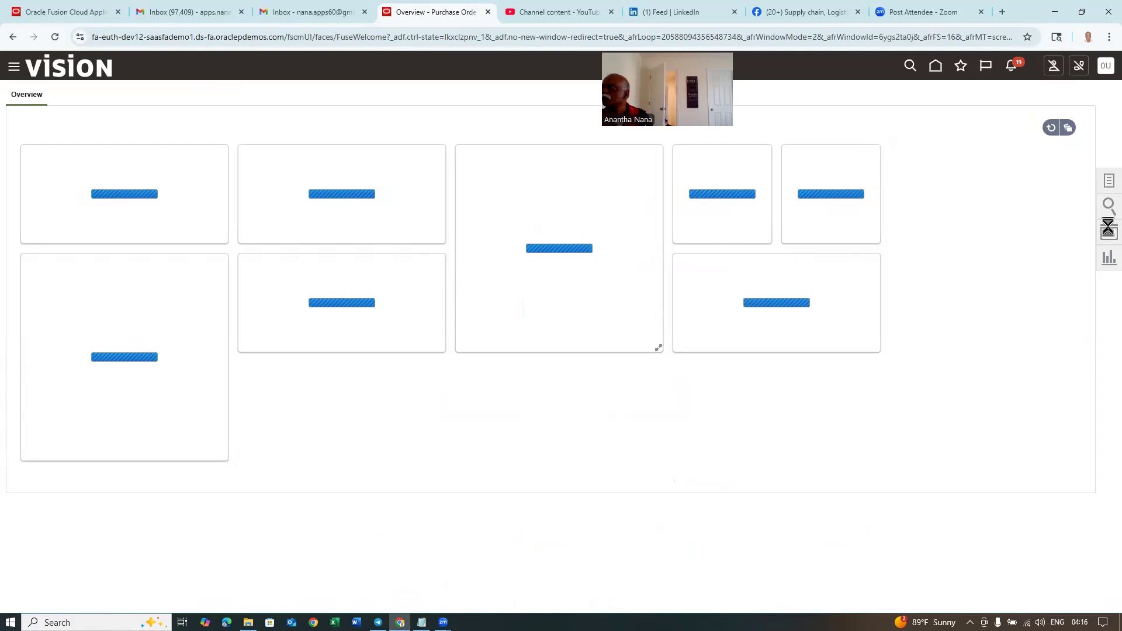
pyautogui.click(1108, 182)
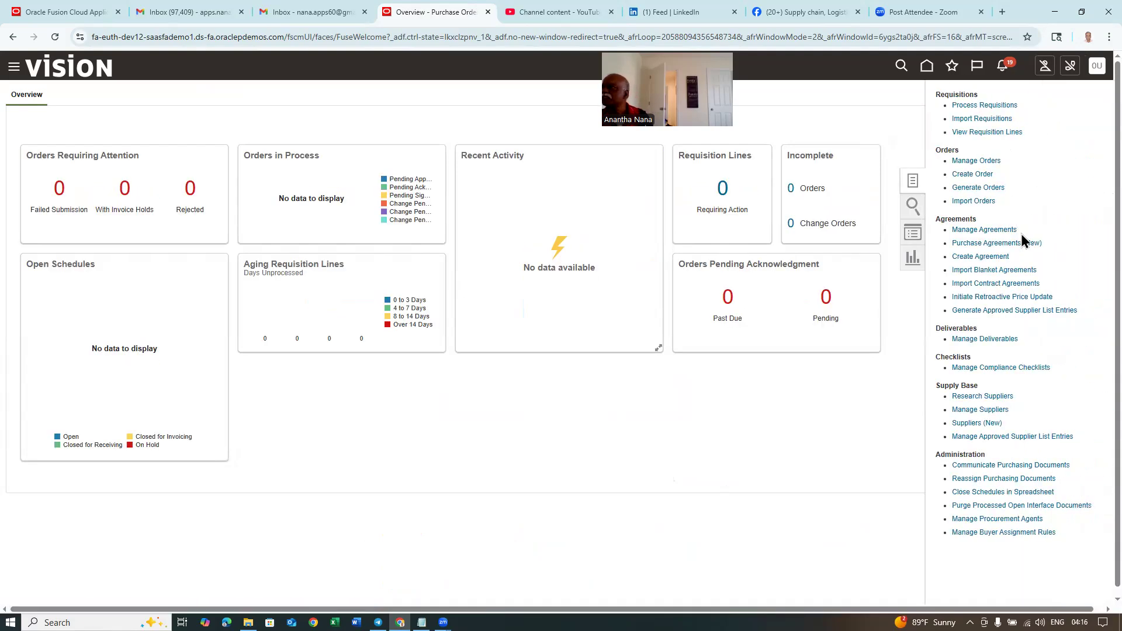
pyautogui.click(856, 123)
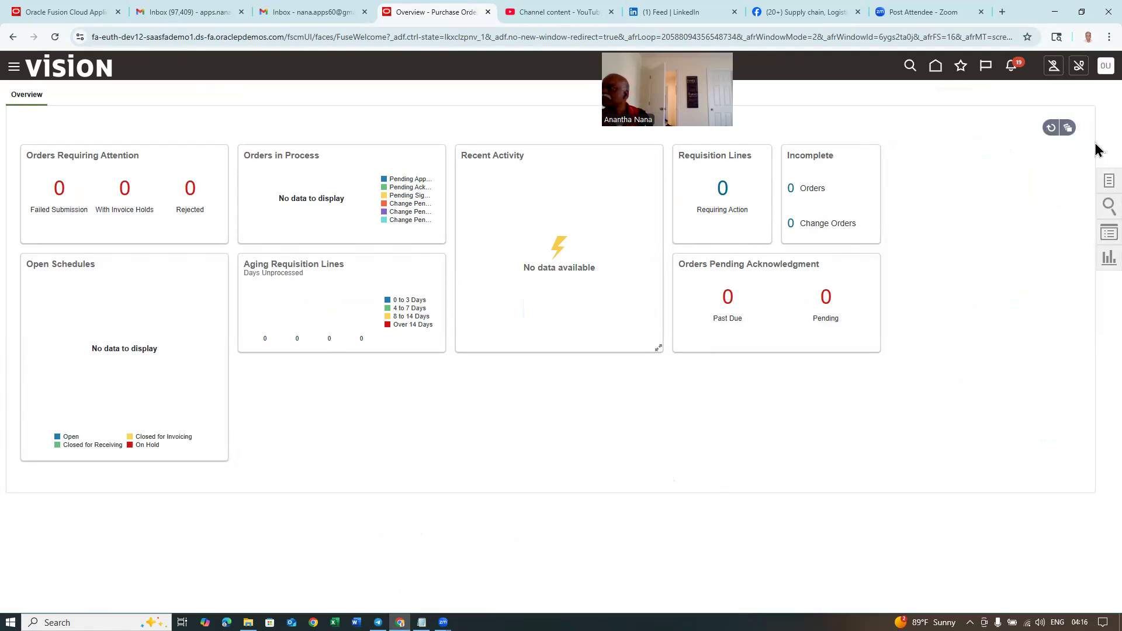
# Sign out, sign in again with the prefilled credentials, and display the Procurement apps on the home page
pyautogui.click(1103, 69)
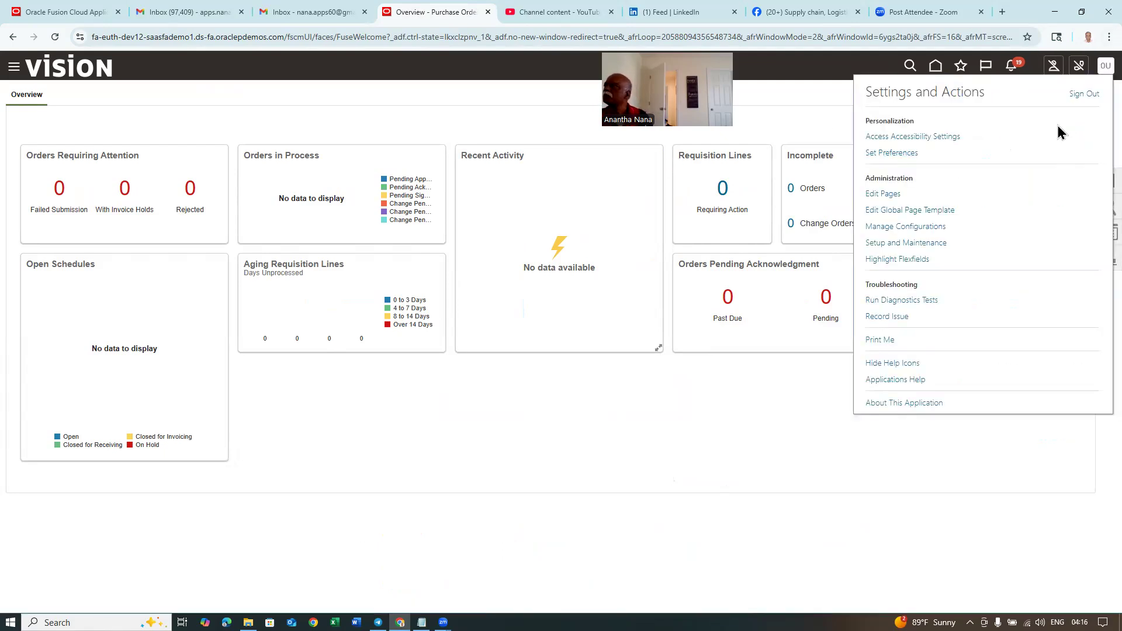
pyautogui.click(1084, 94)
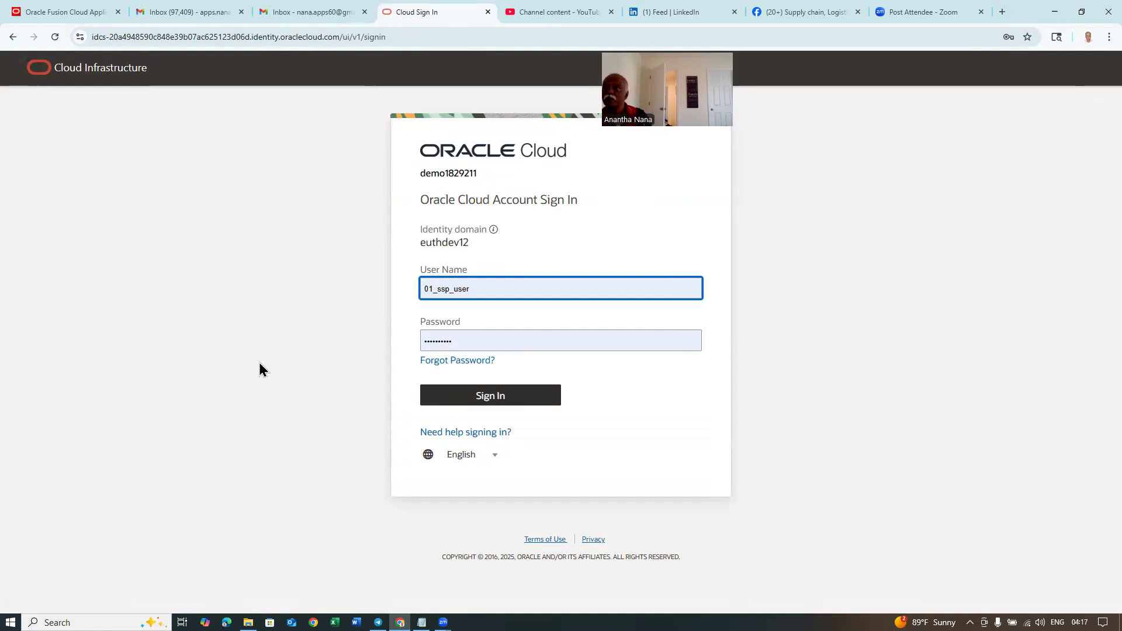
pyautogui.click(517, 398)
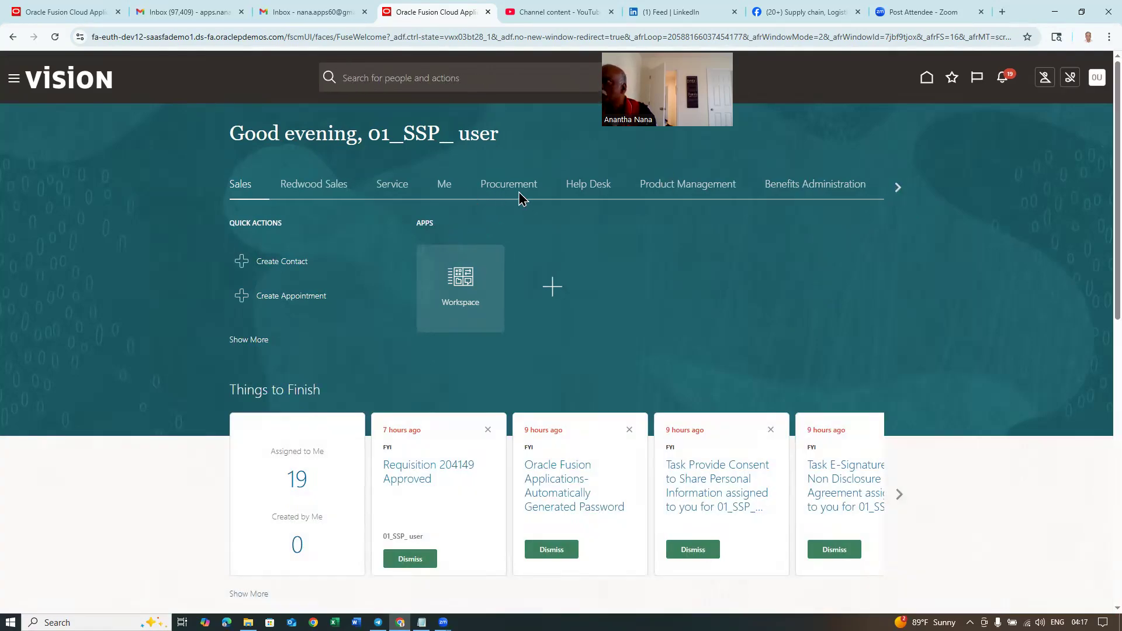
pyautogui.click(518, 198)
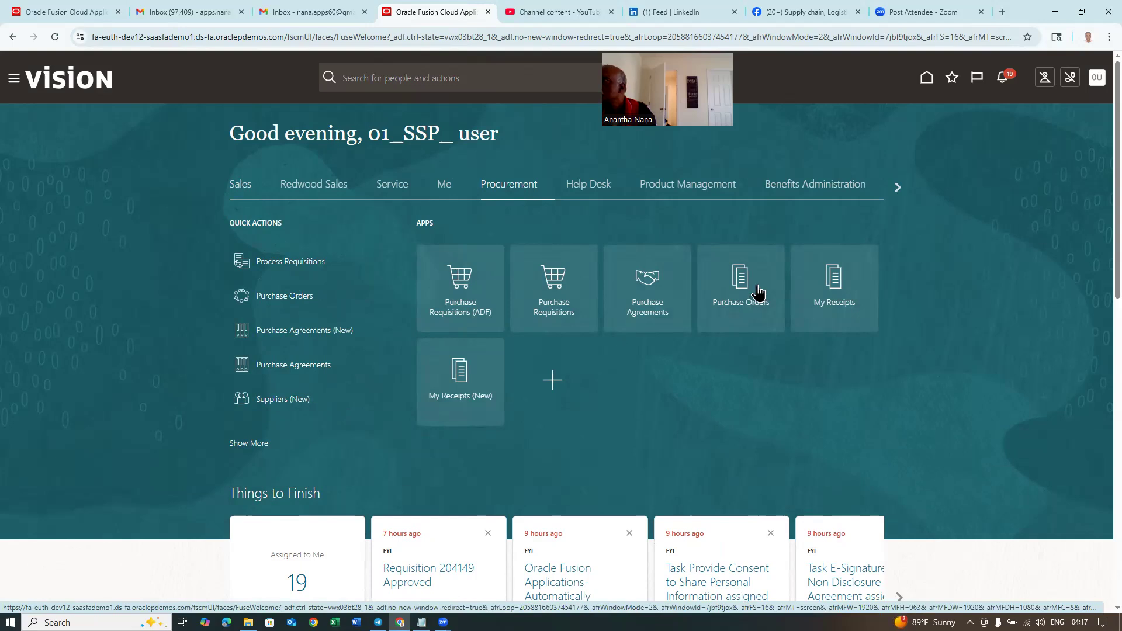
# Open Scheduled Processes from the Tools apps on the home page
pyautogui.click(897, 188)
pyautogui.click(897, 189)
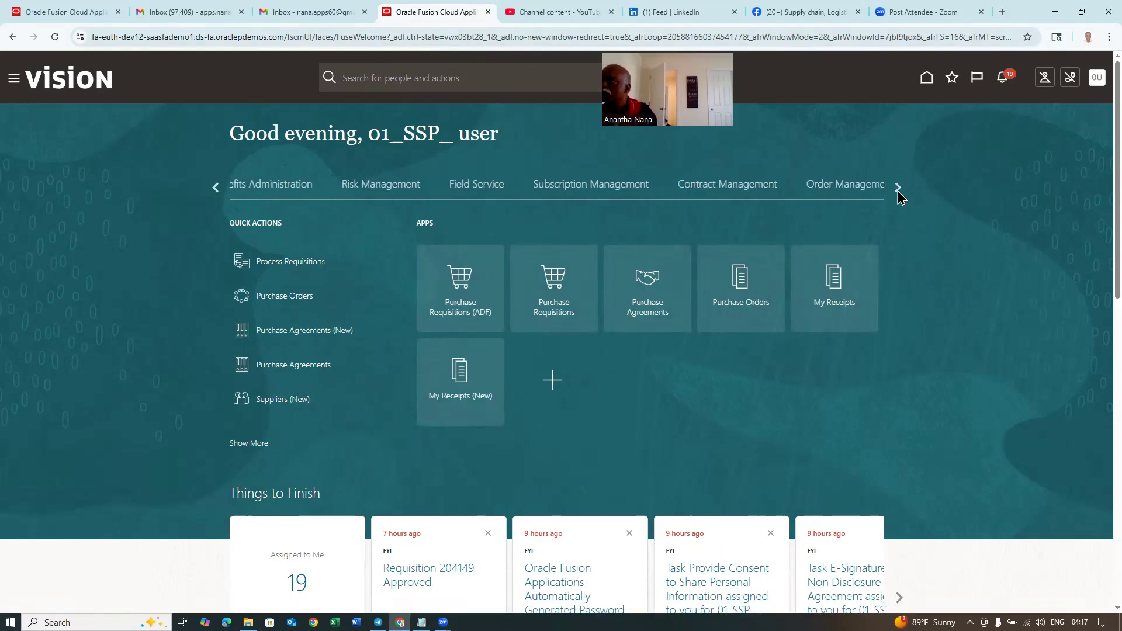
pyautogui.click(898, 189)
pyautogui.click(898, 188)
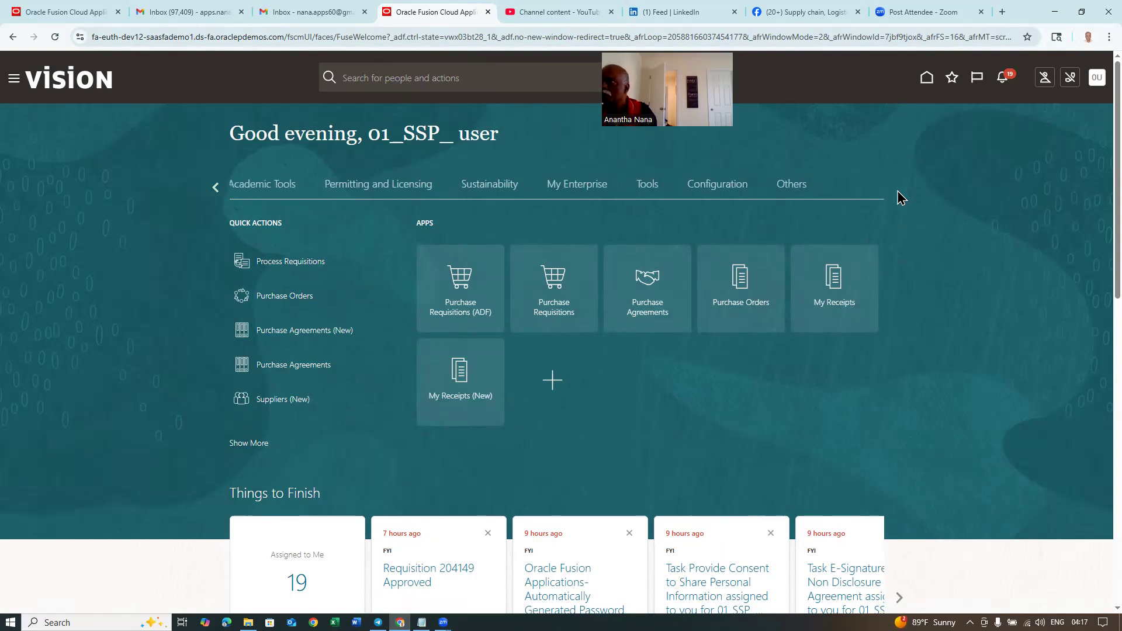
pyautogui.click(647, 193)
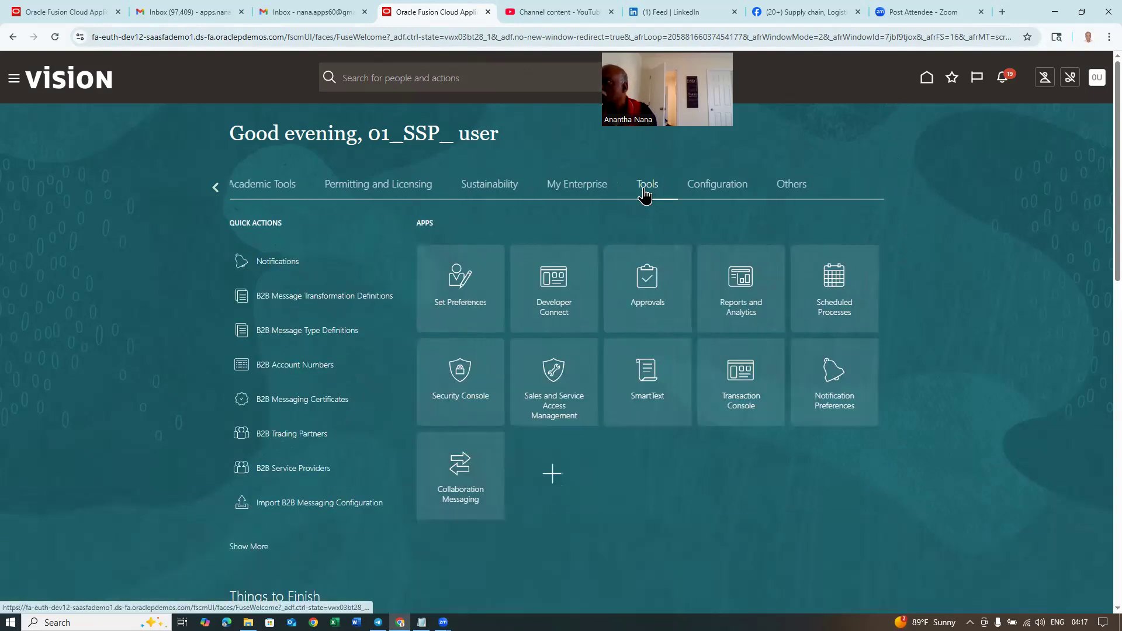
pyautogui.click(842, 321)
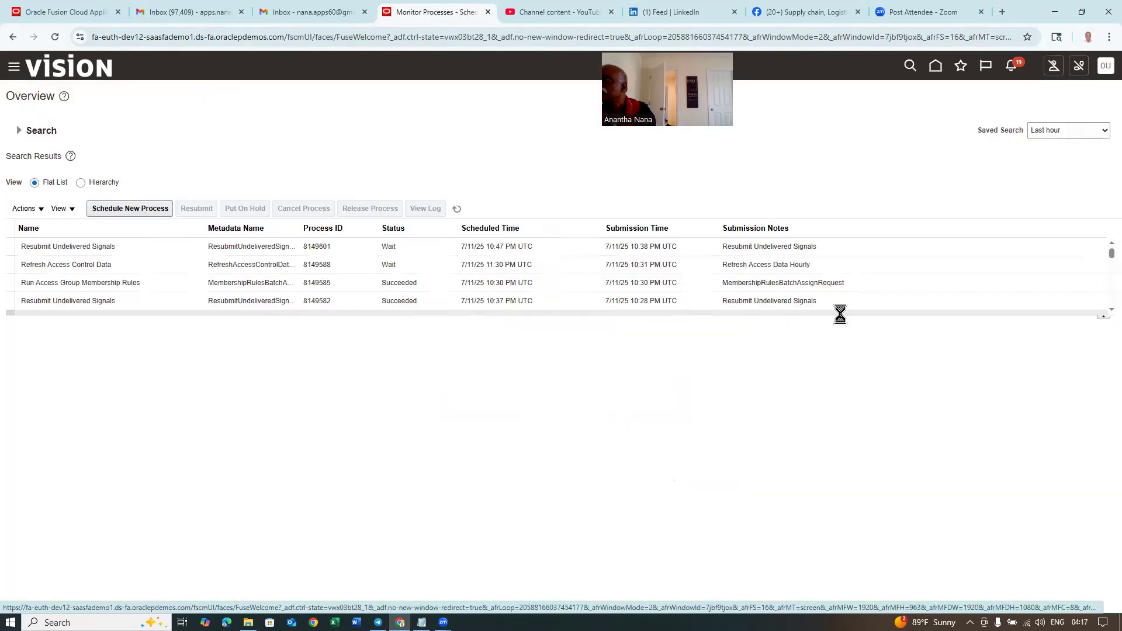
# Schedule a new Import User and Role Application Security Data job with its default options and submit it
pyautogui.click(128, 211)
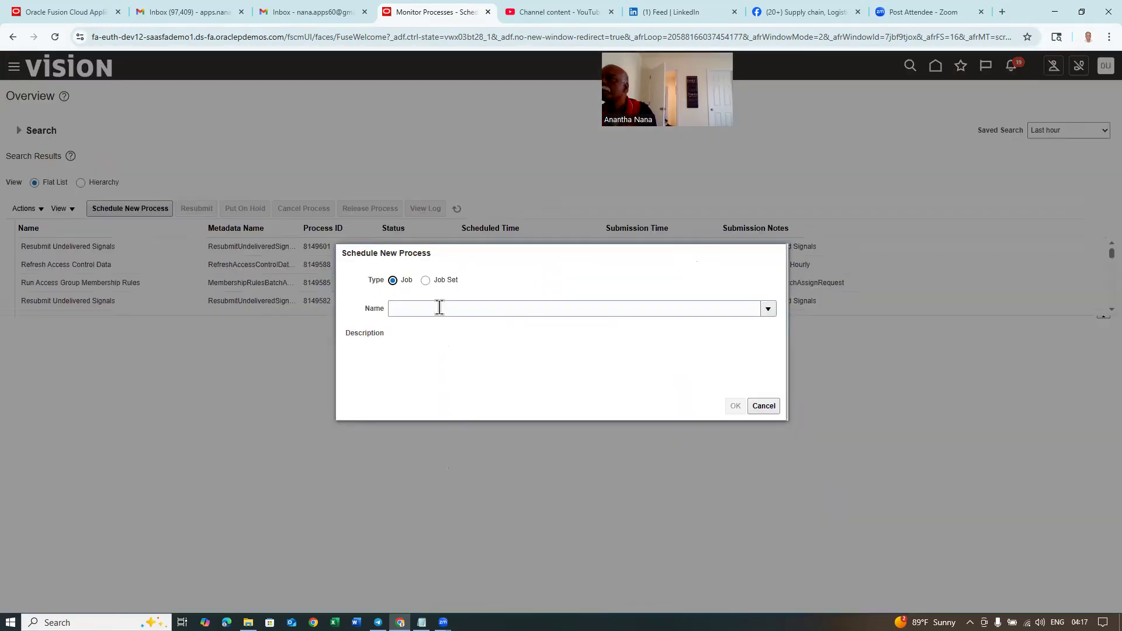
pyautogui.click(438, 307)
pyautogui.write('im')
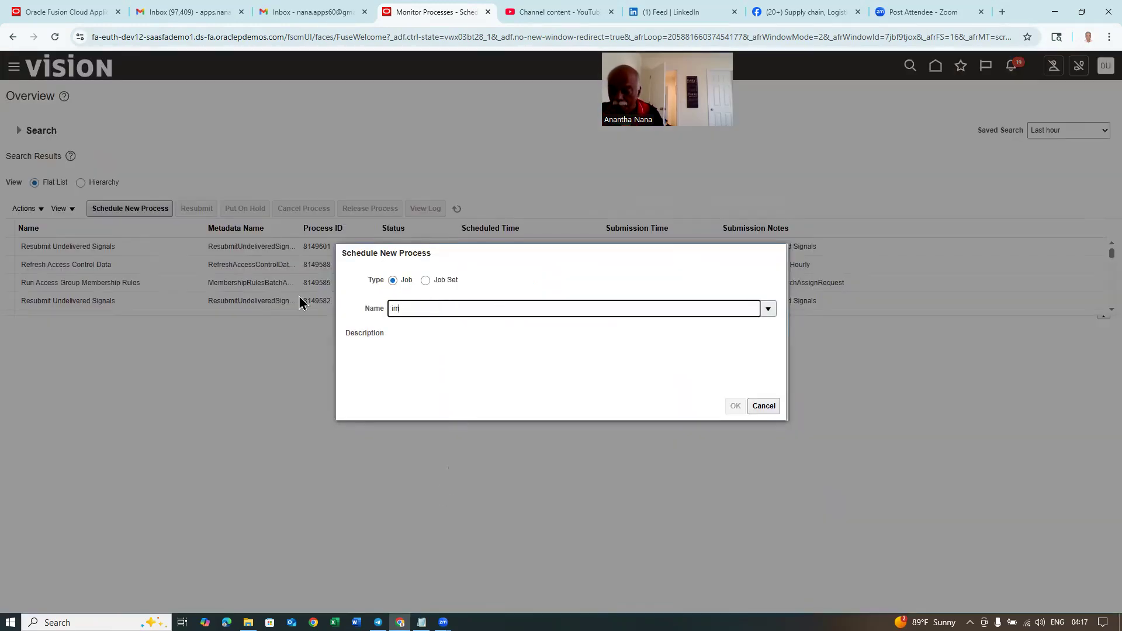
pyautogui.write('port%user%role%')
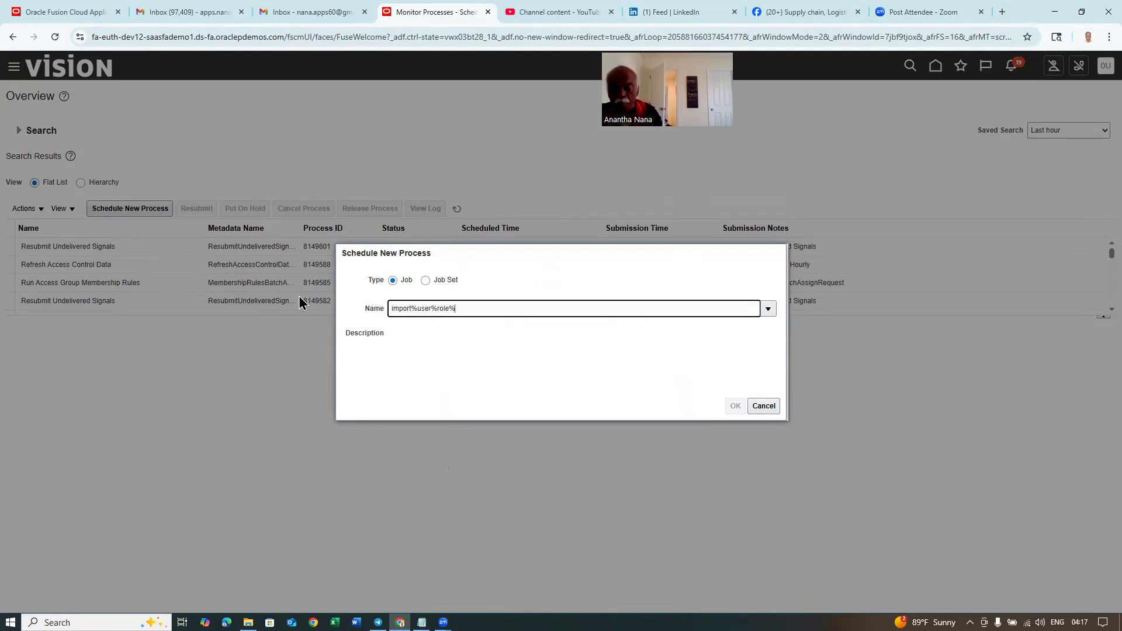
pyautogui.press('Tab')
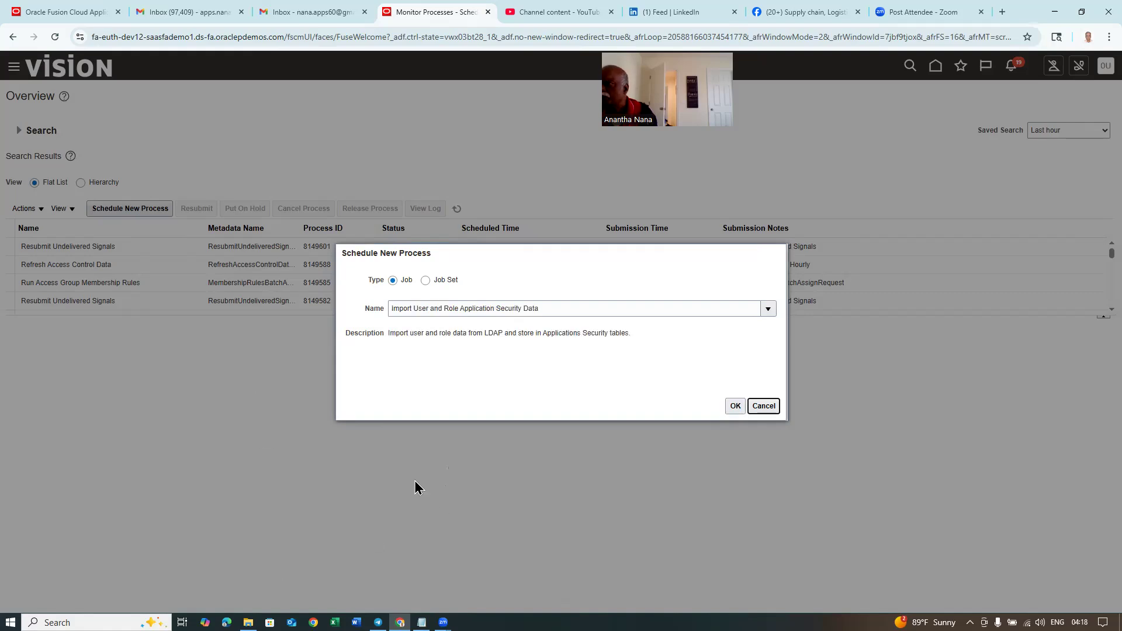
pyautogui.click(736, 405)
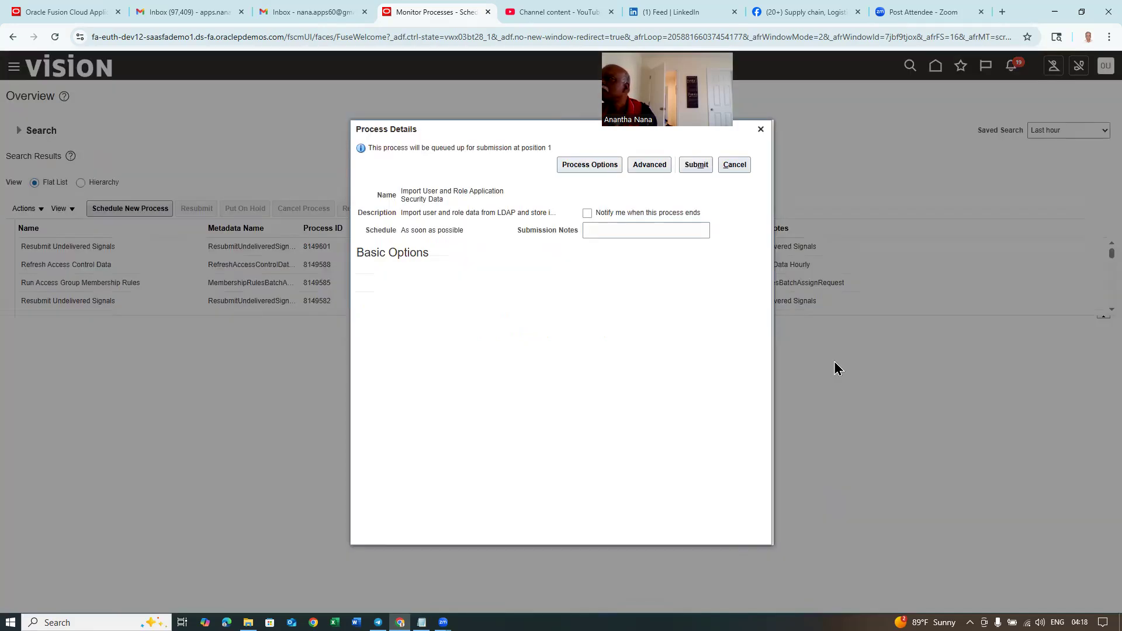
pyautogui.click(697, 164)
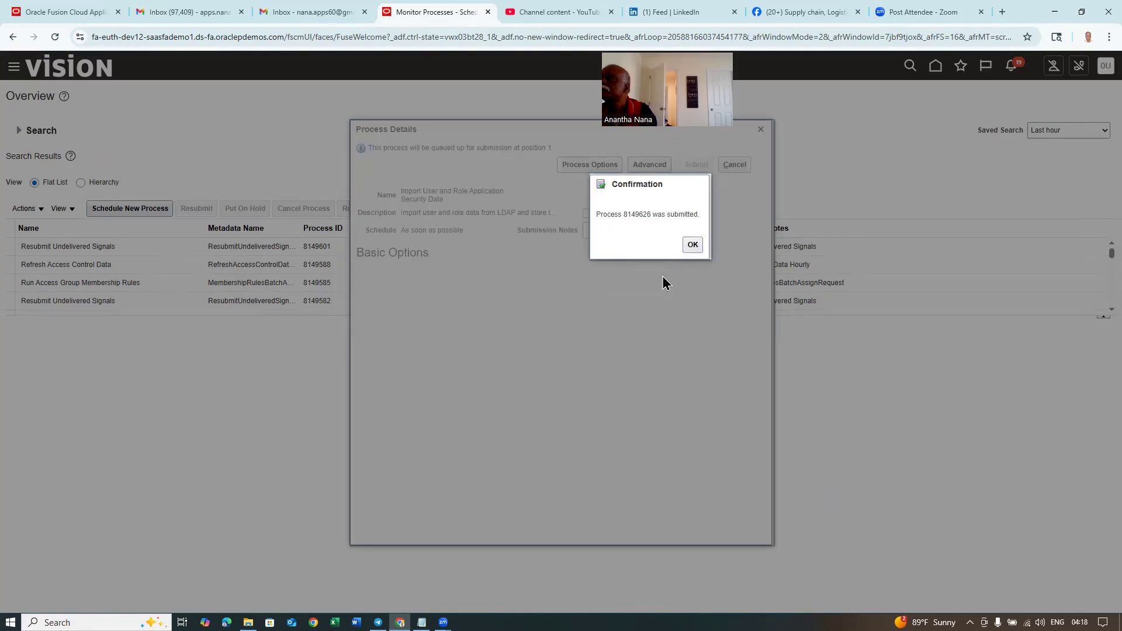
pyautogui.click(692, 244)
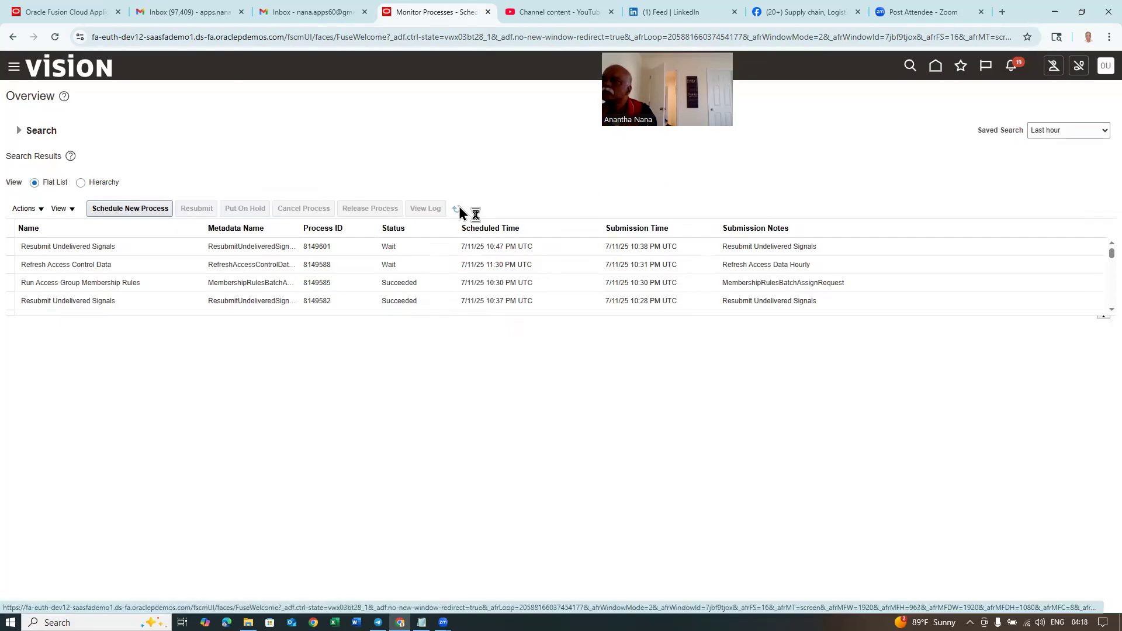
# Refresh the scheduled processes list and check the status of the Import User and Role Application Security Data job
pyautogui.click(458, 210)
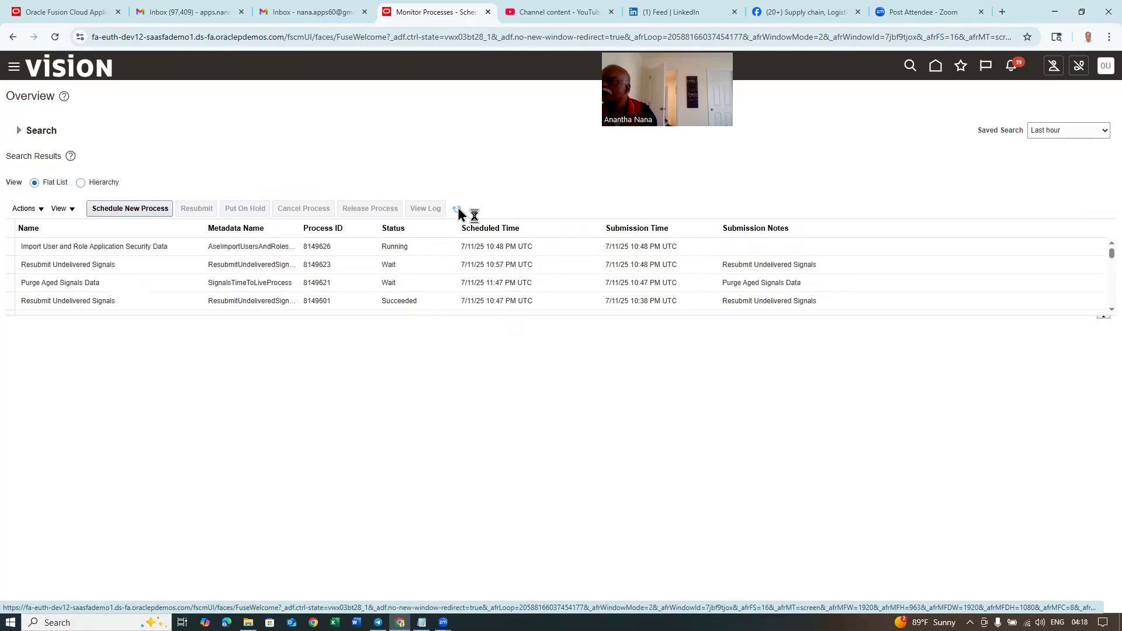
pyautogui.click(771, 596)
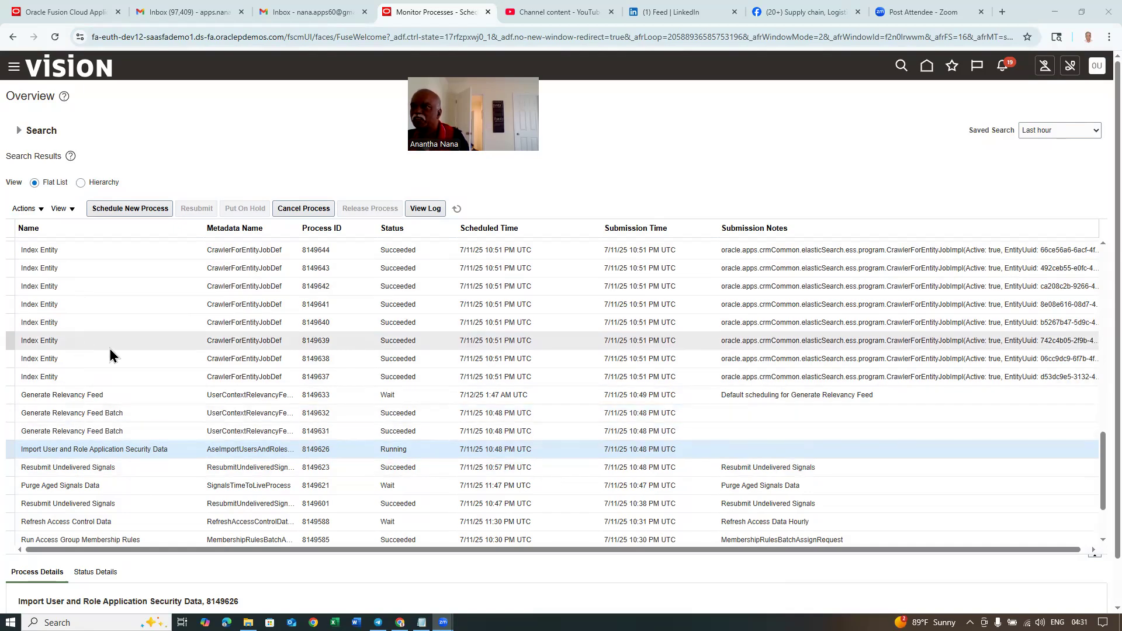
pyautogui.scroll(2, 426, 377)
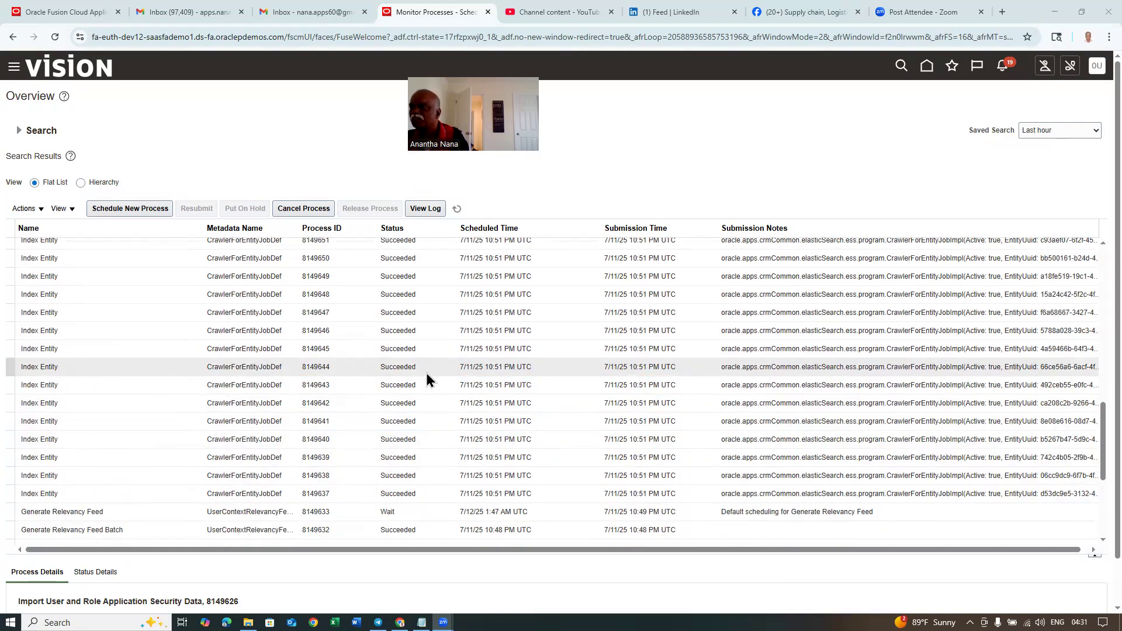
pyautogui.scroll(7, 426, 374)
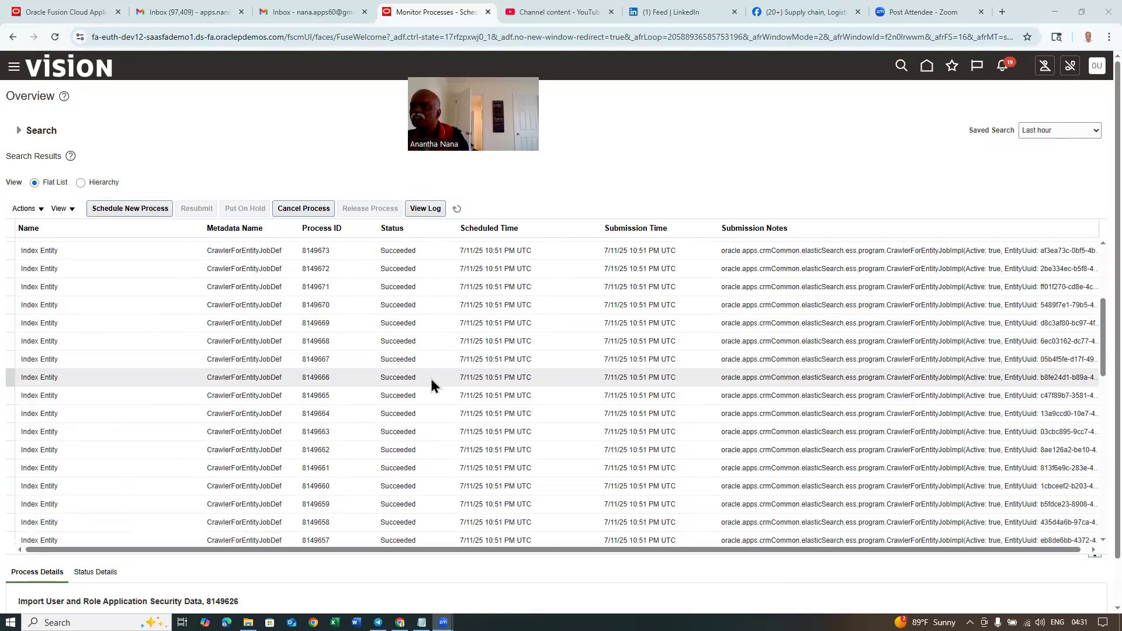
pyautogui.scroll(4, 432, 384)
pyautogui.scroll(-15, 433, 381)
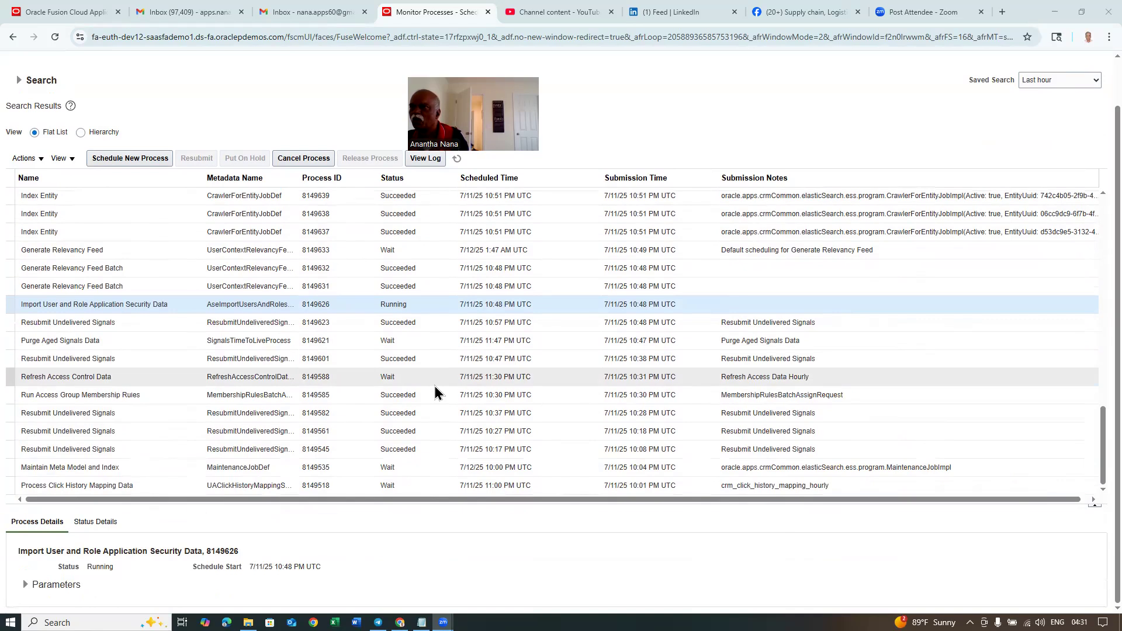
pyautogui.scroll(7, 1069, 233)
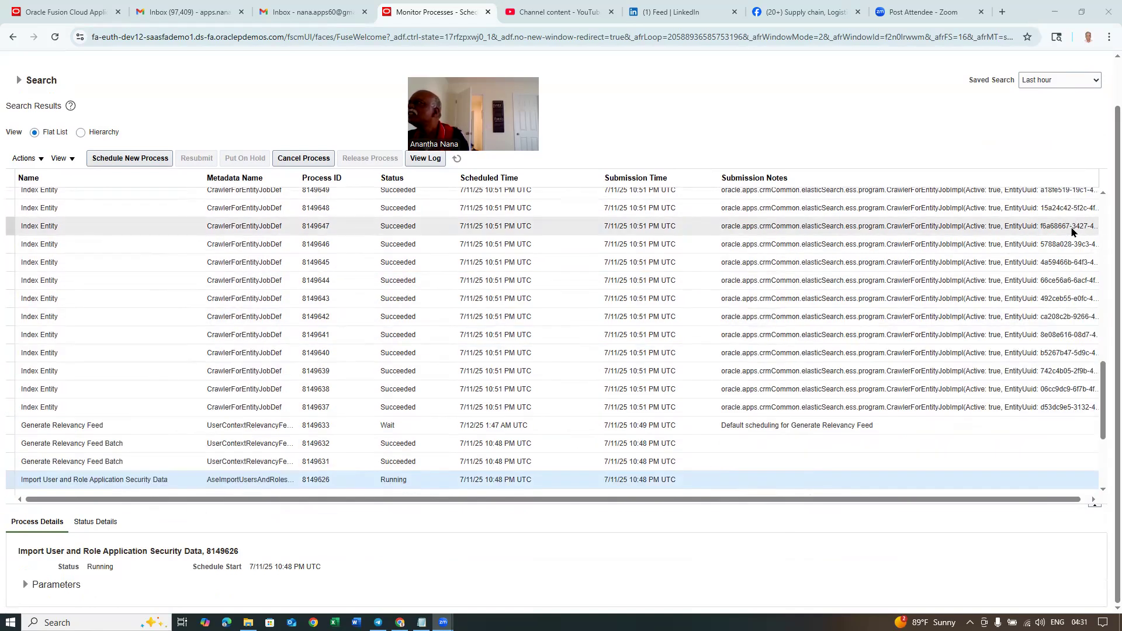
pyautogui.scroll(1, 1079, 170)
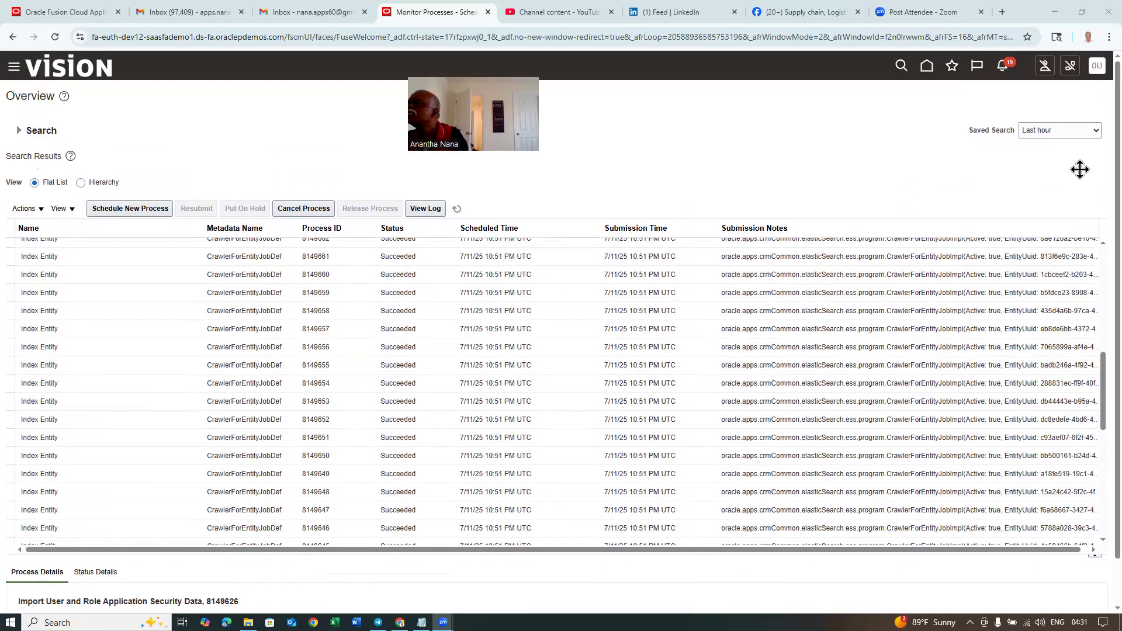
# Sign out and back in with the prefilled credentials, and open Purchase Orders (New) from the Procurement quick actions
pyautogui.click(1097, 69)
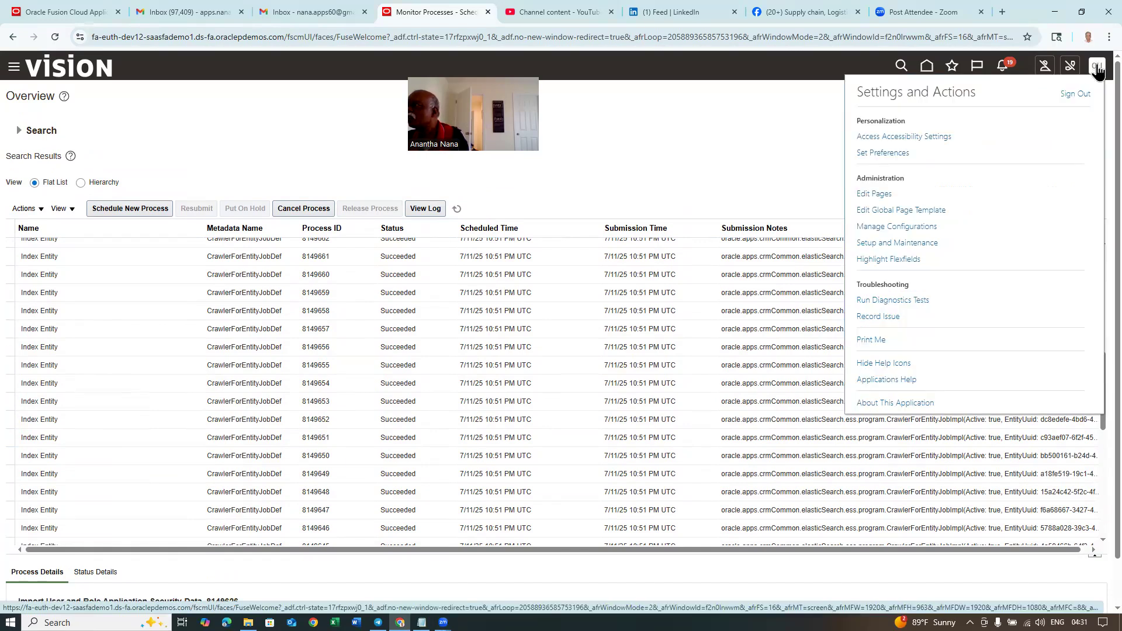
pyautogui.click(1080, 95)
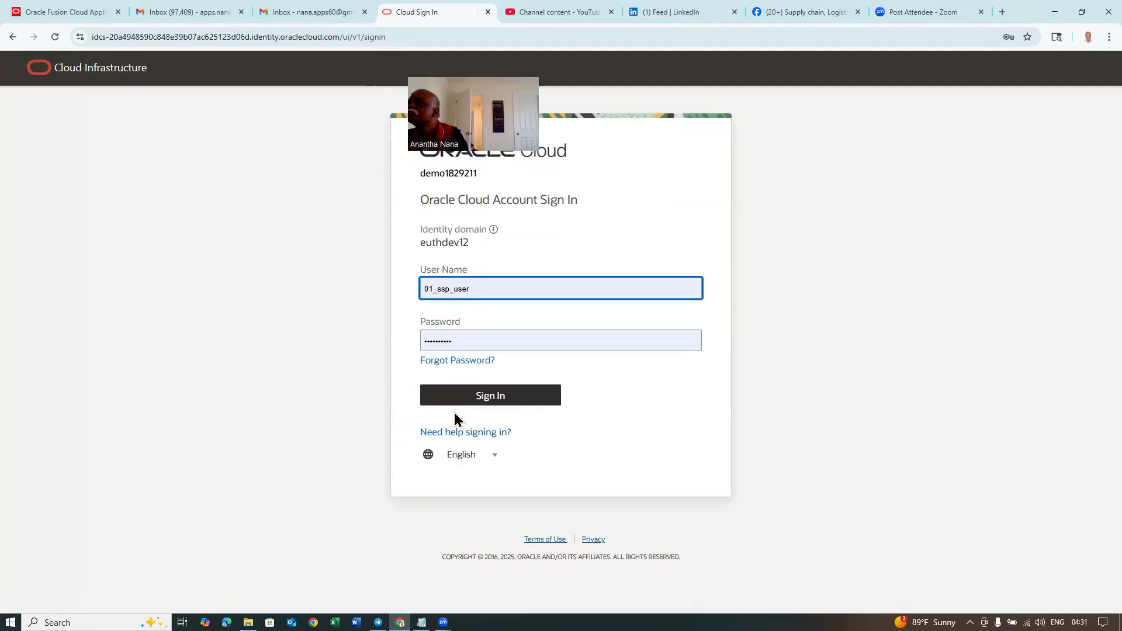
pyautogui.click(475, 397)
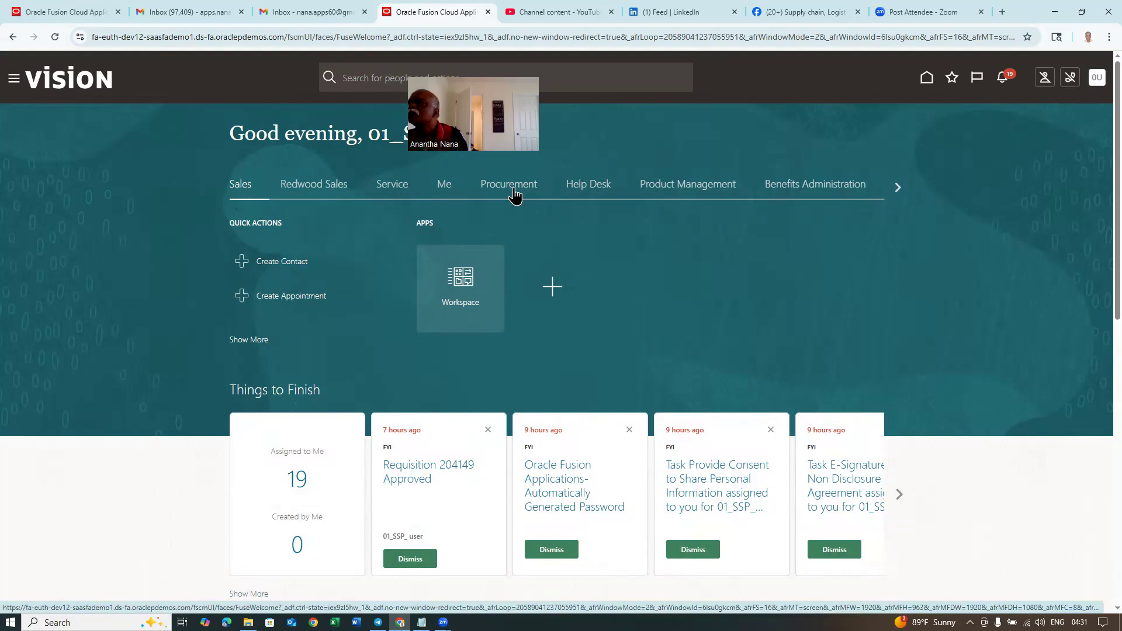
pyautogui.click(514, 196)
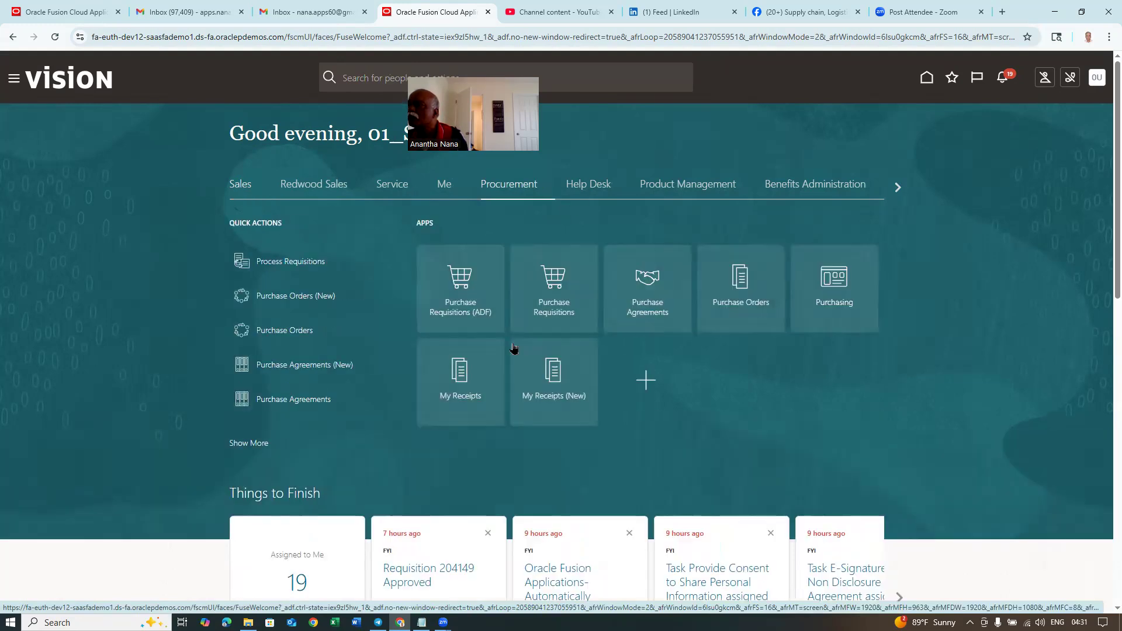
pyautogui.click(310, 296)
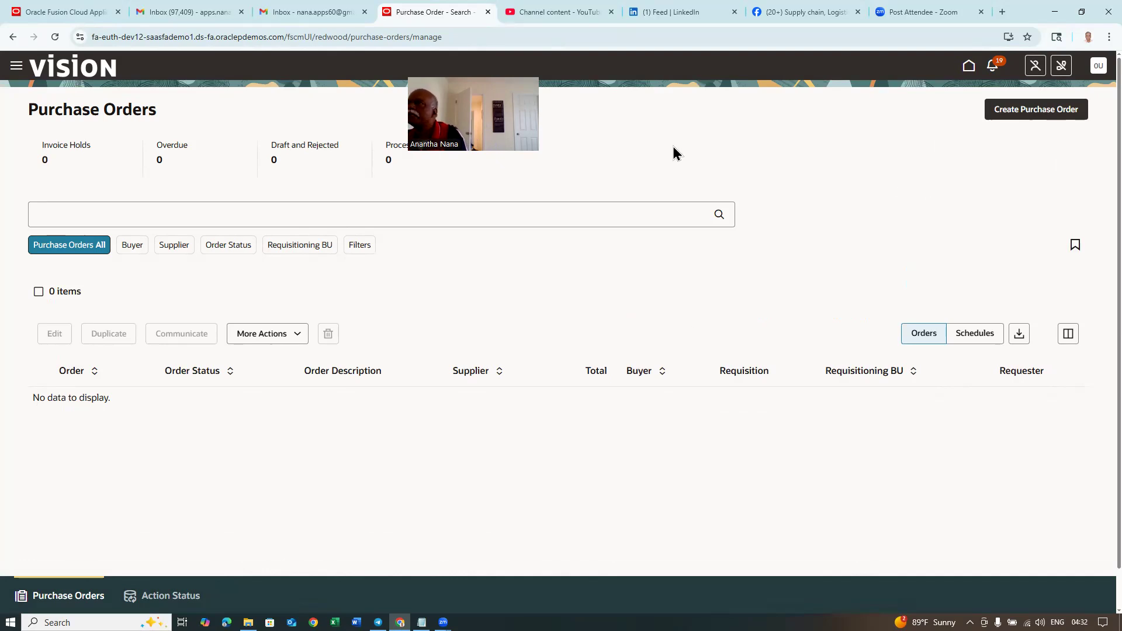
# Return to the home page and display the Tools apps
pyautogui.click(971, 69)
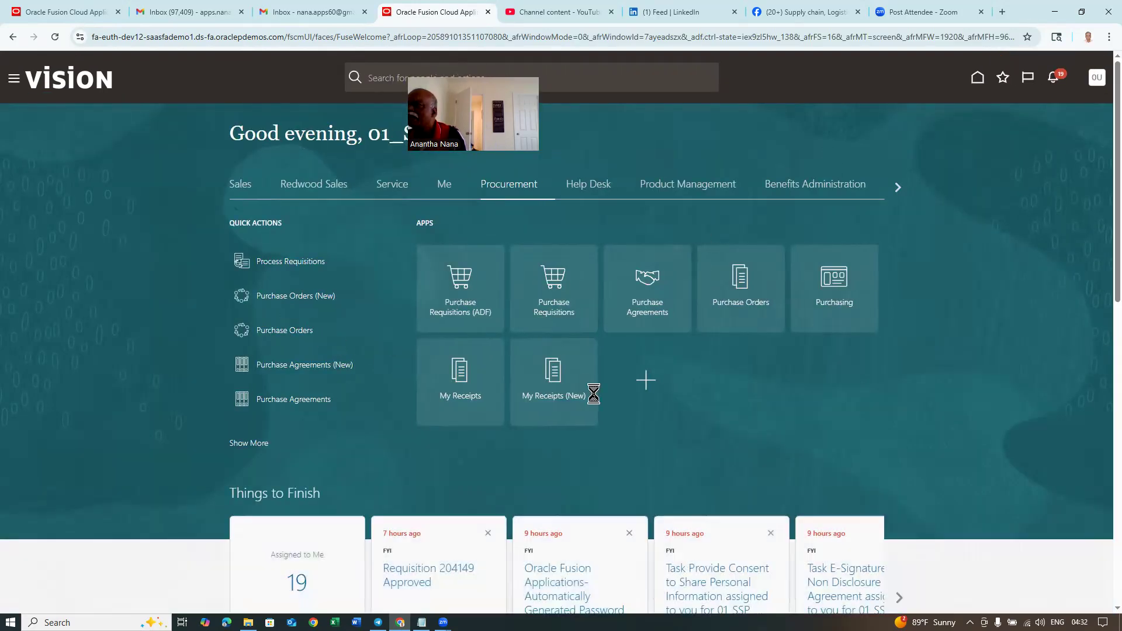
pyautogui.click(898, 188)
pyautogui.click(898, 188)
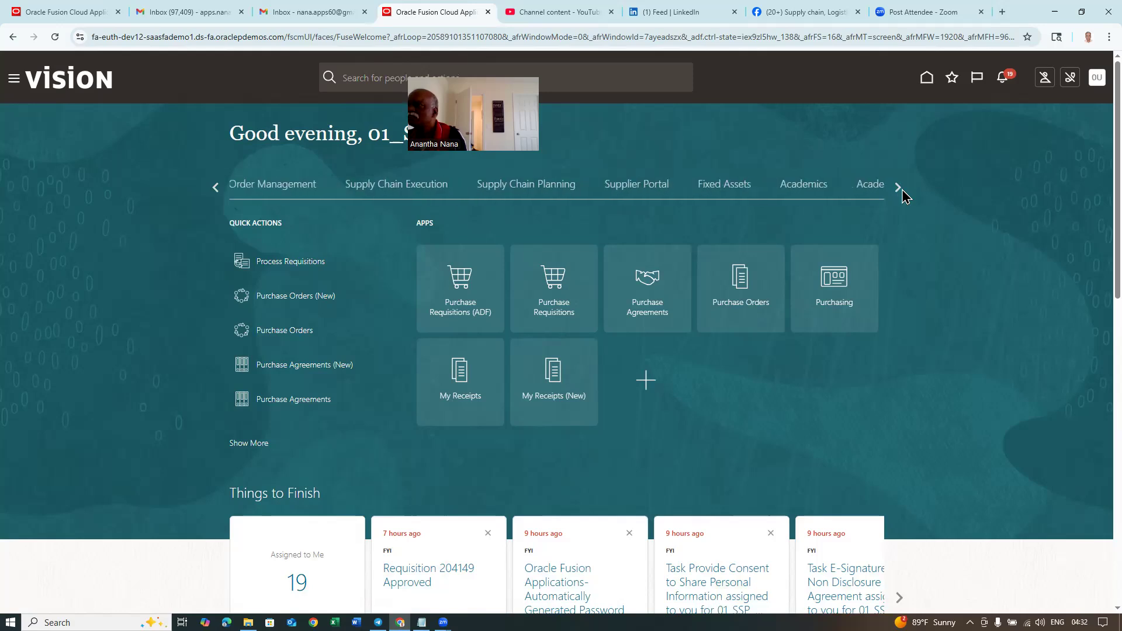
pyautogui.click(898, 187)
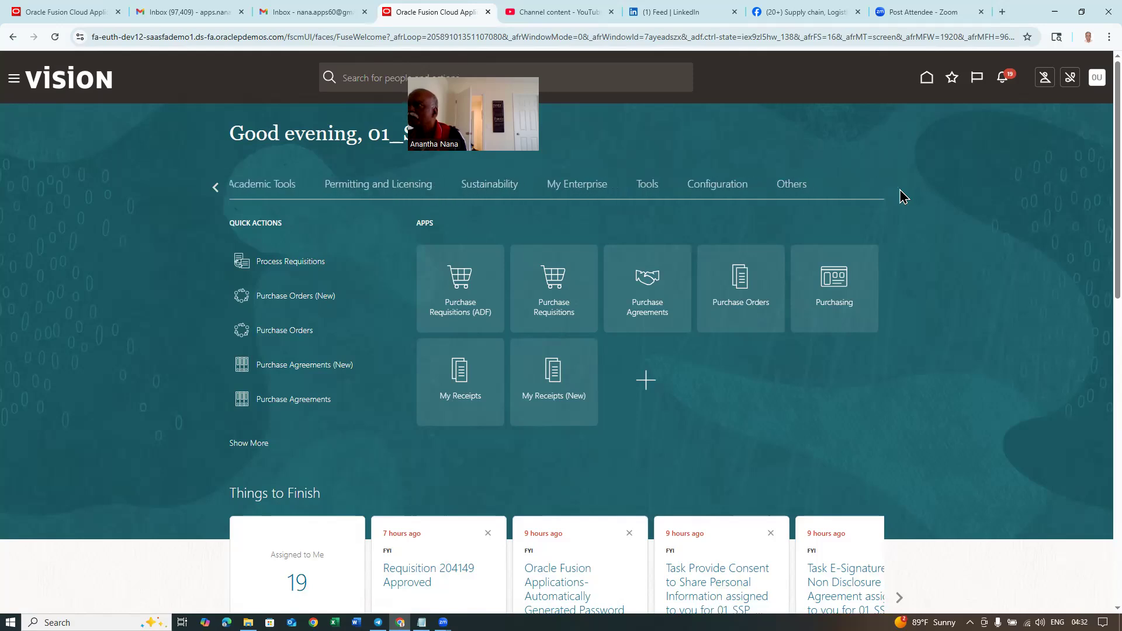
pyautogui.click(658, 188)
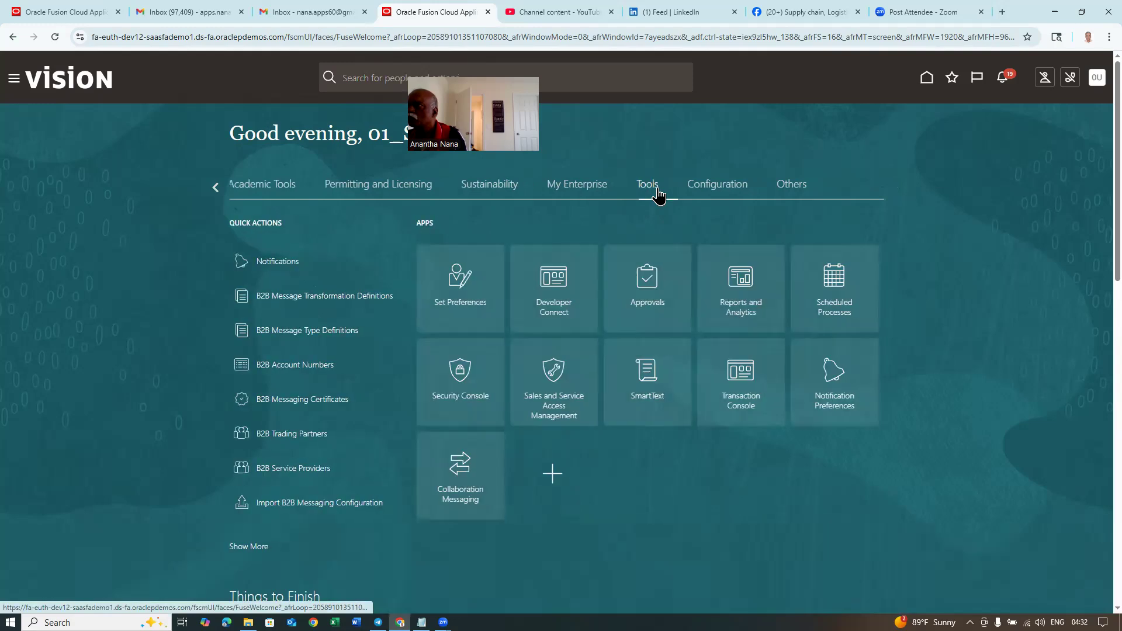
# Create a sandbox named 1122 with the Structure tool active, from the Configuration apps, and enter it
pyautogui.click(725, 192)
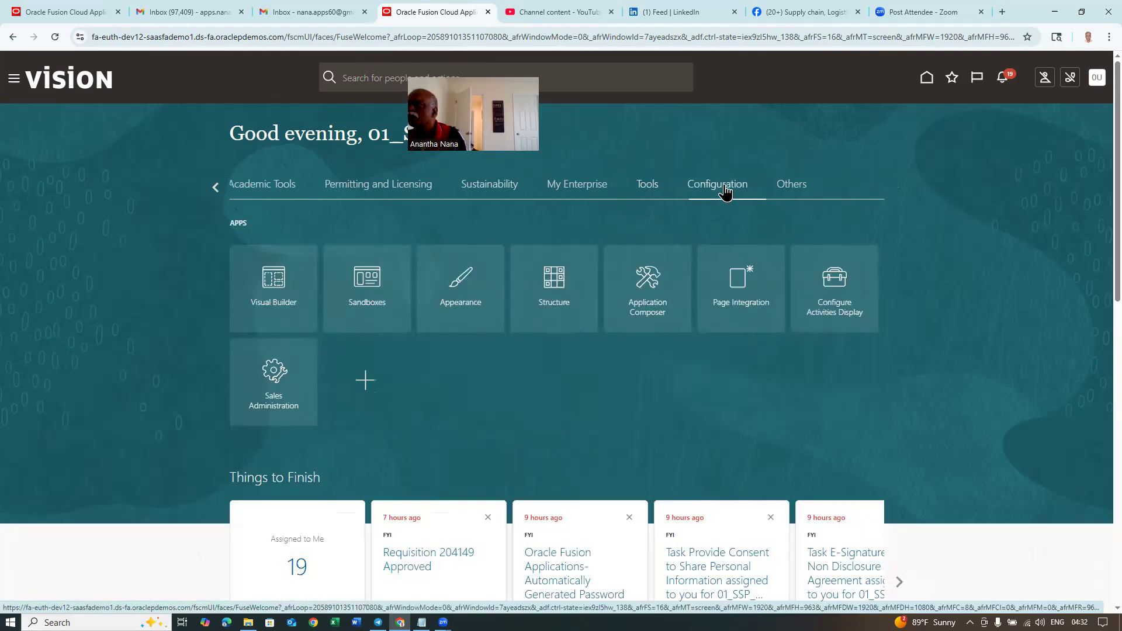
pyautogui.click(384, 321)
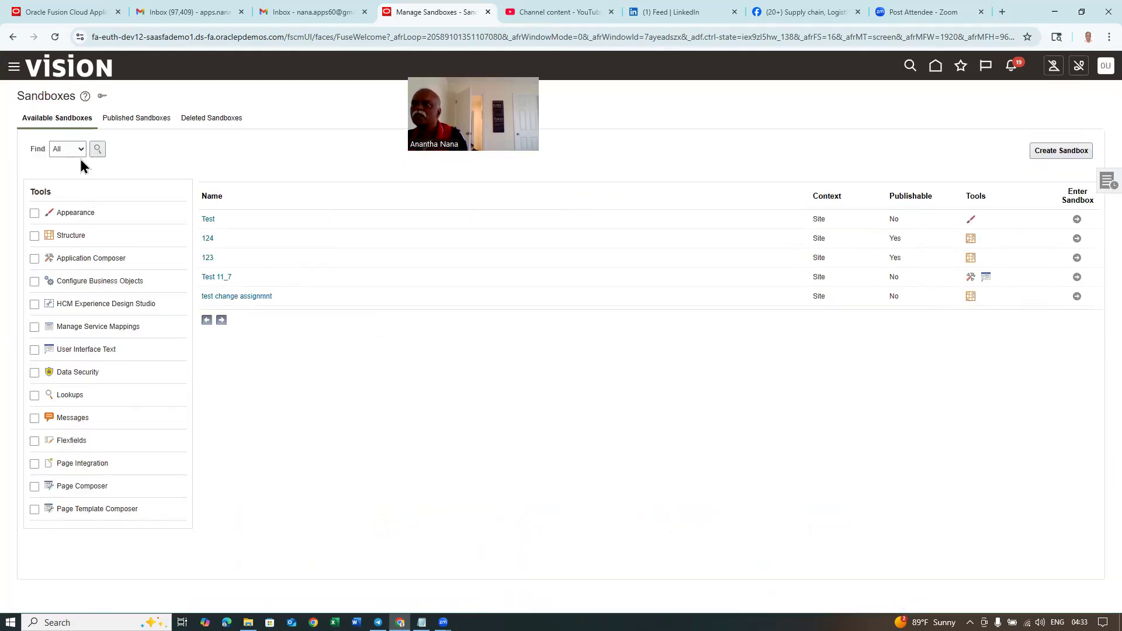
pyautogui.click(1060, 155)
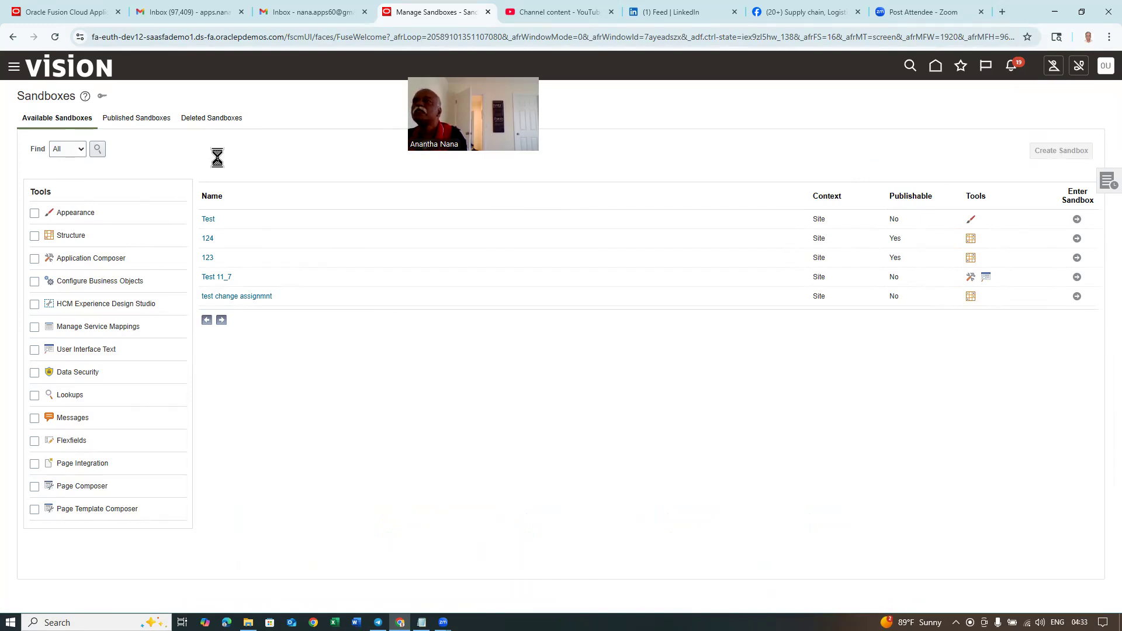
pyautogui.click(165, 128)
pyautogui.write('1122')
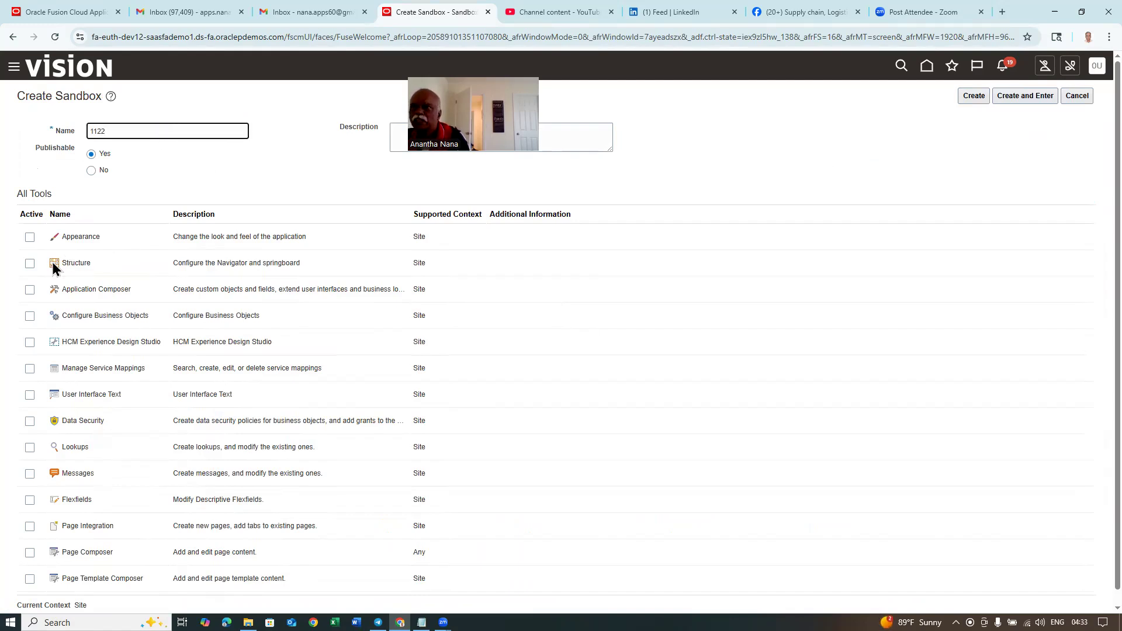
pyautogui.click(29, 264)
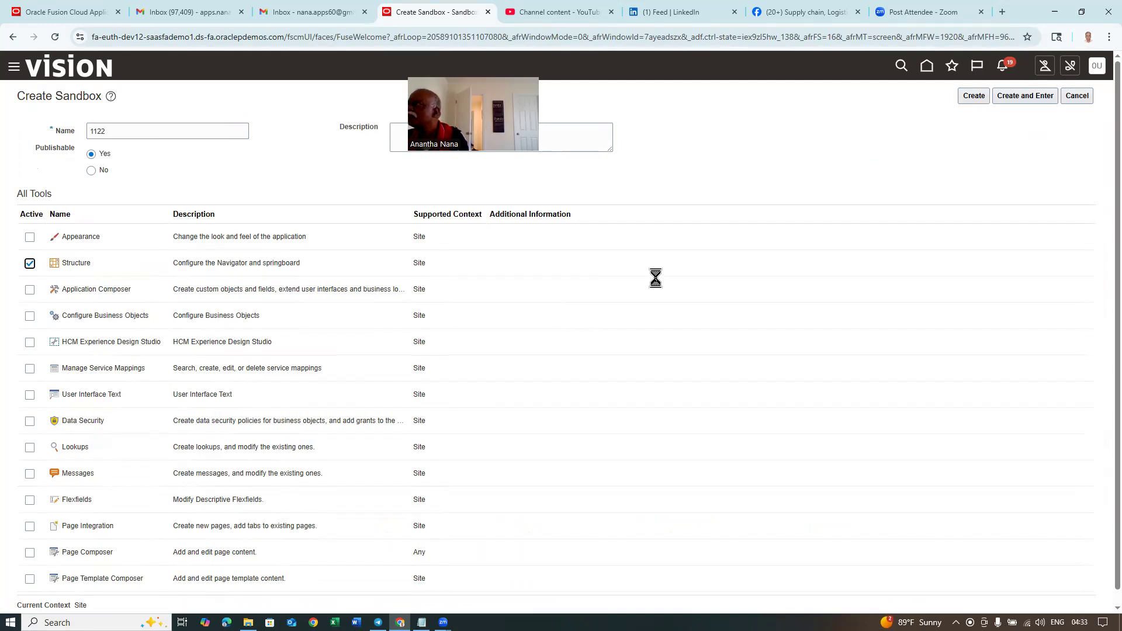
pyautogui.click(1025, 96)
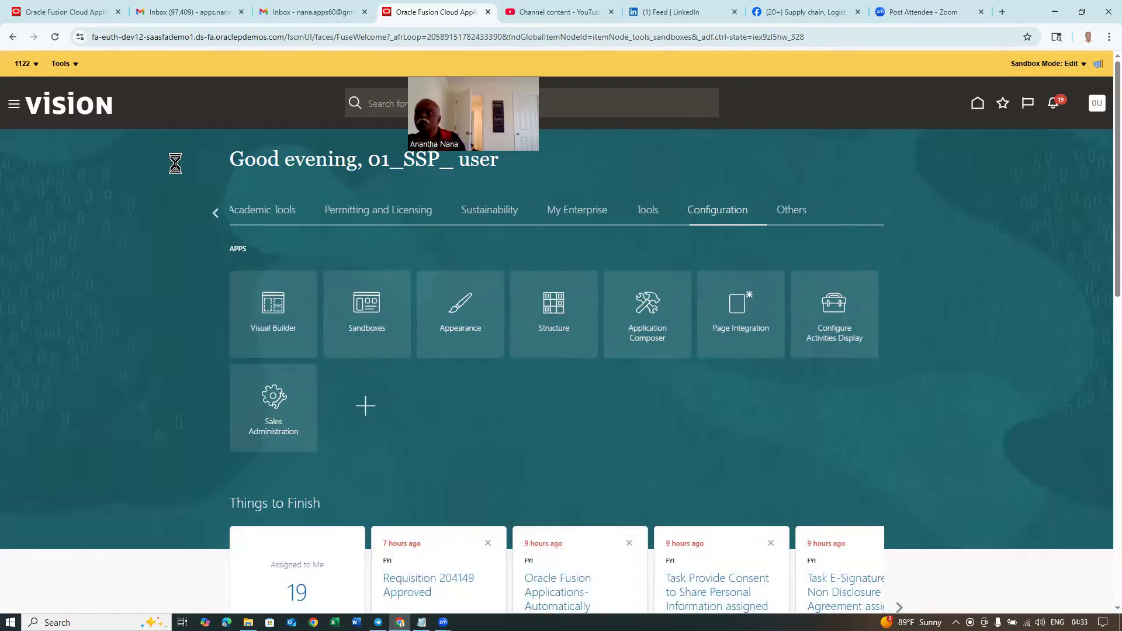
# Open the sandbox's Structure tool and examine the Navigator and Springboard visibility of the entries under Procurement
pyautogui.click(21, 65)
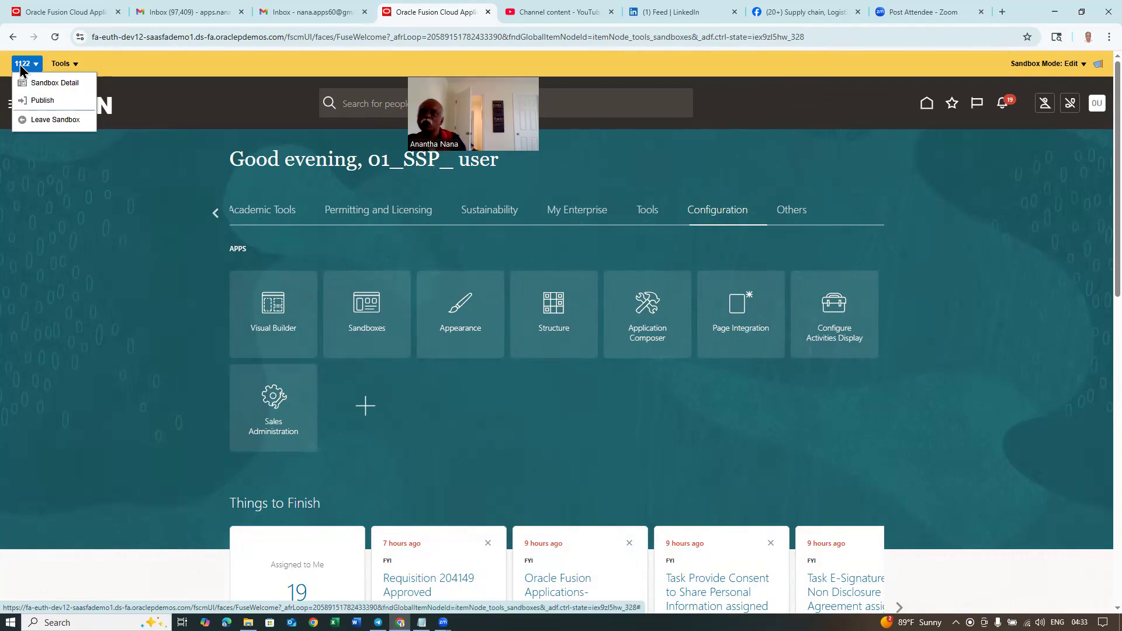
pyautogui.click(70, 64)
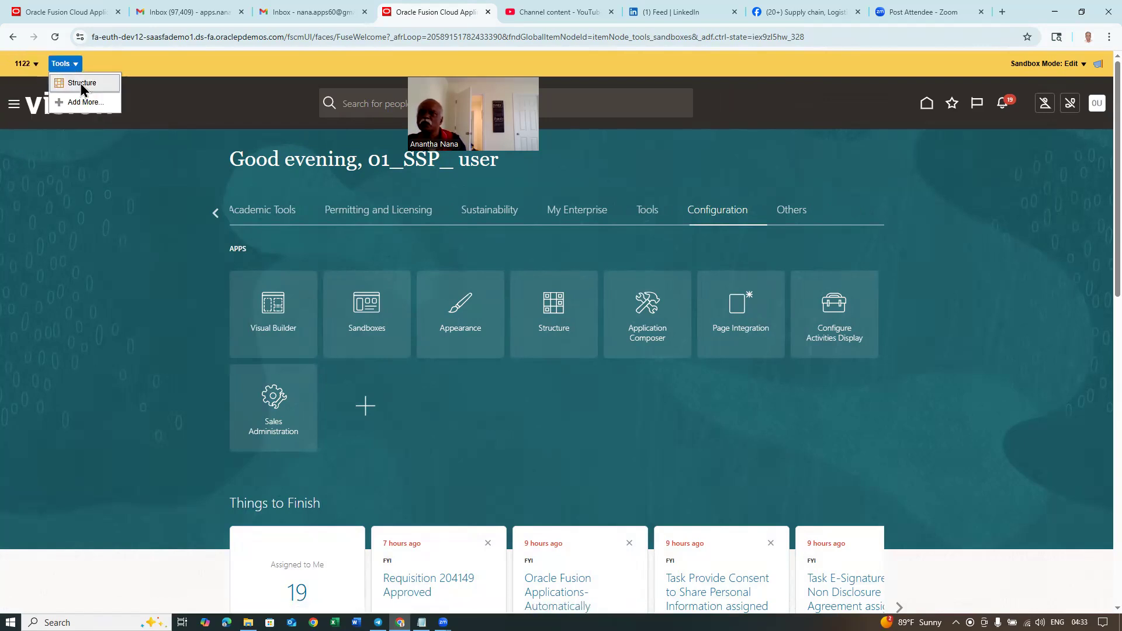
pyautogui.click(81, 83)
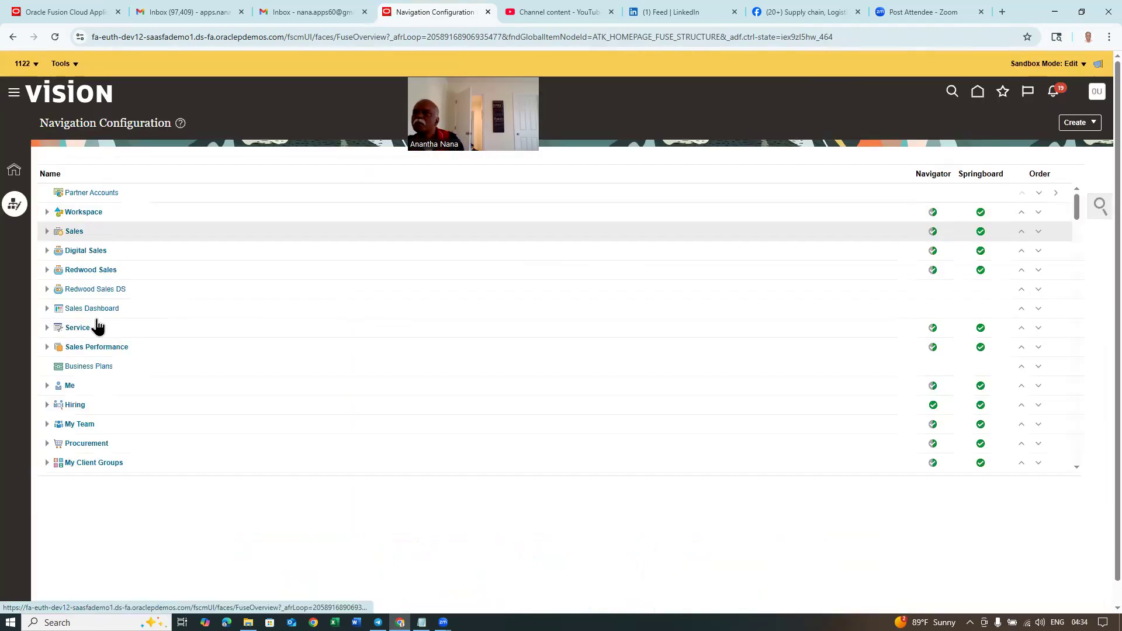
pyautogui.click(48, 441)
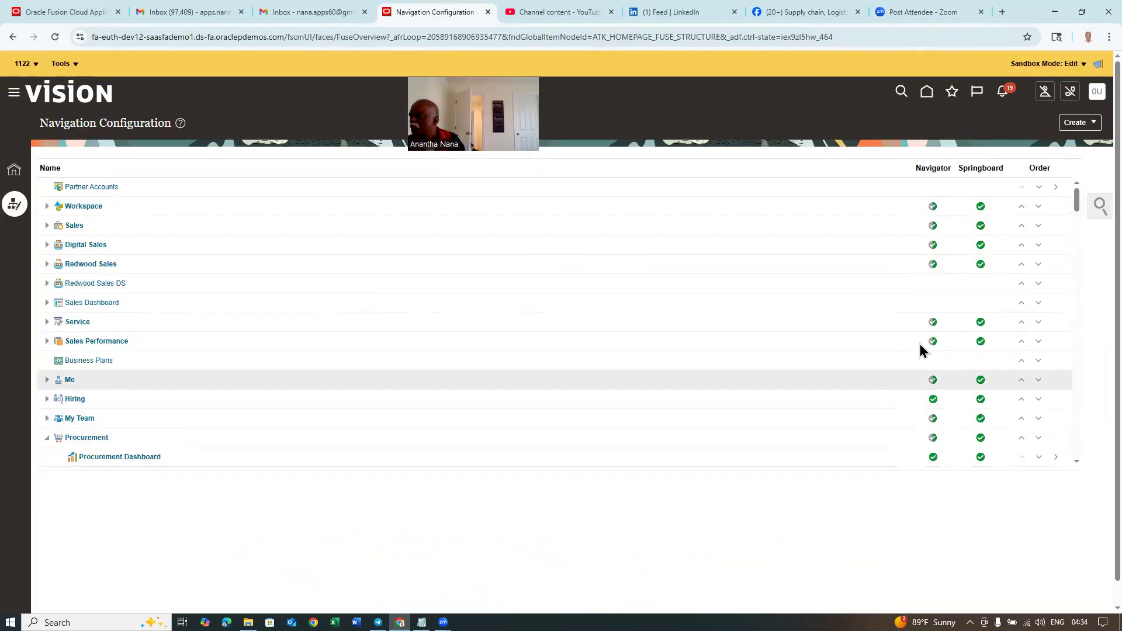
pyautogui.moveTo(1078, 198); pyautogui.dragTo(1078, 214)
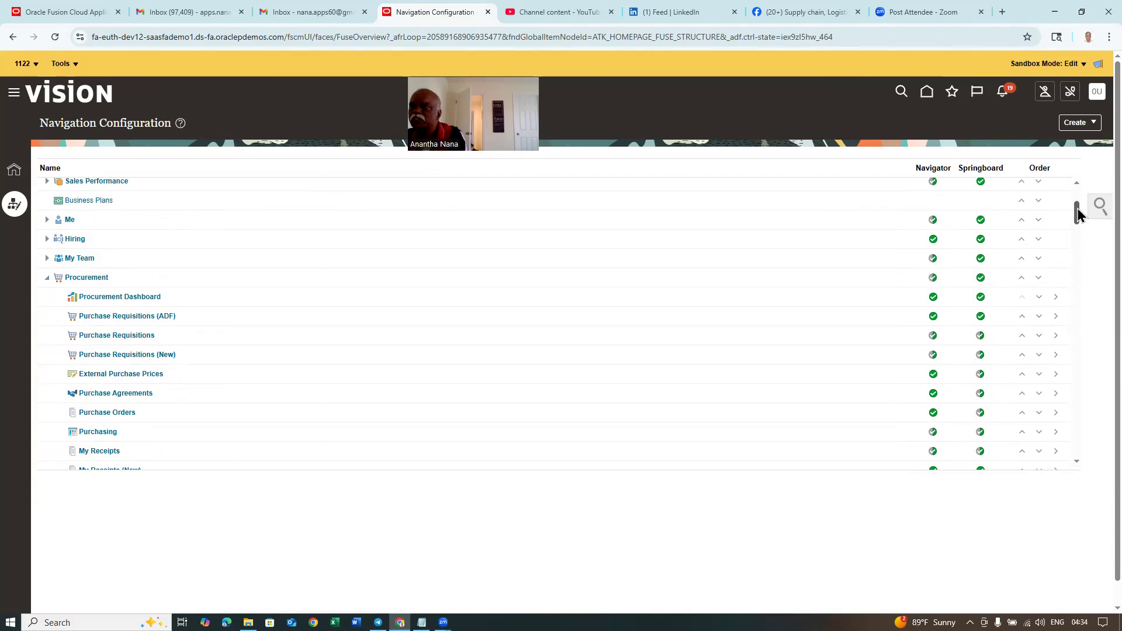
pyautogui.scroll(-1, 1078, 208)
pyautogui.moveTo(1077, 209); pyautogui.dragTo(1082, 232)
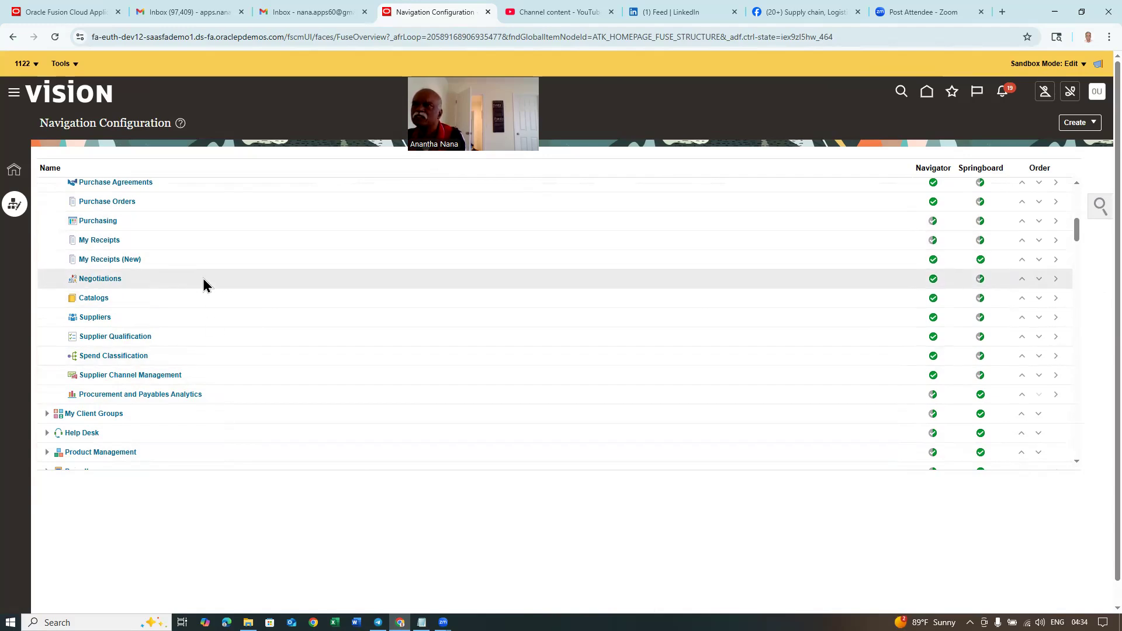
pyautogui.scroll(2, 203, 280)
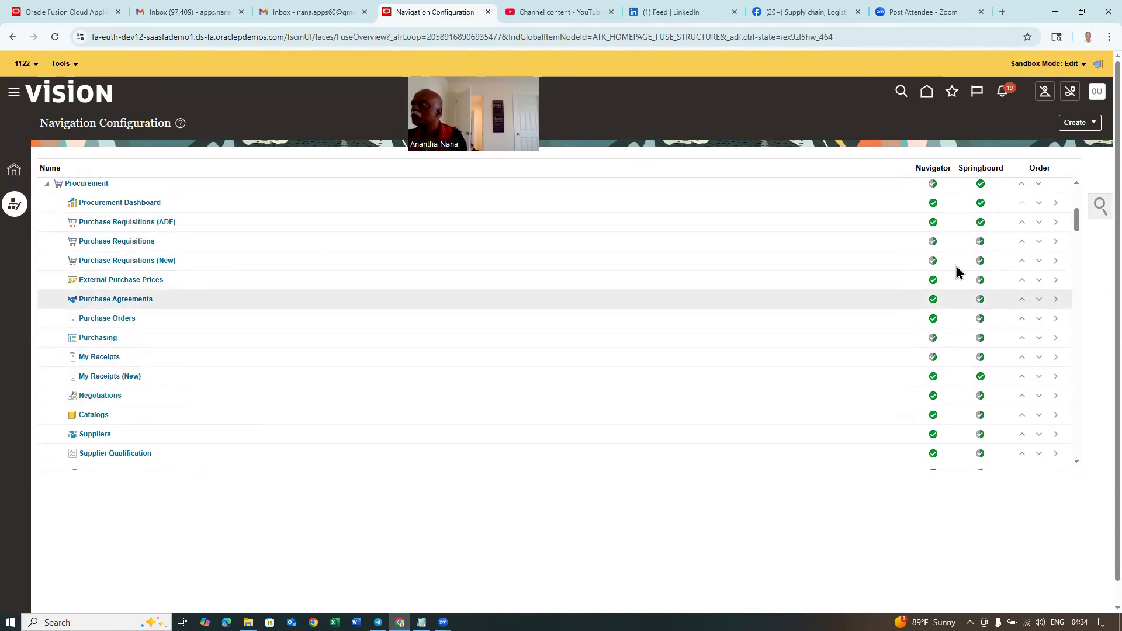
# Return to the home page, open Purchase Orders from the Procurement apps, and look through its task list
pyautogui.click(928, 93)
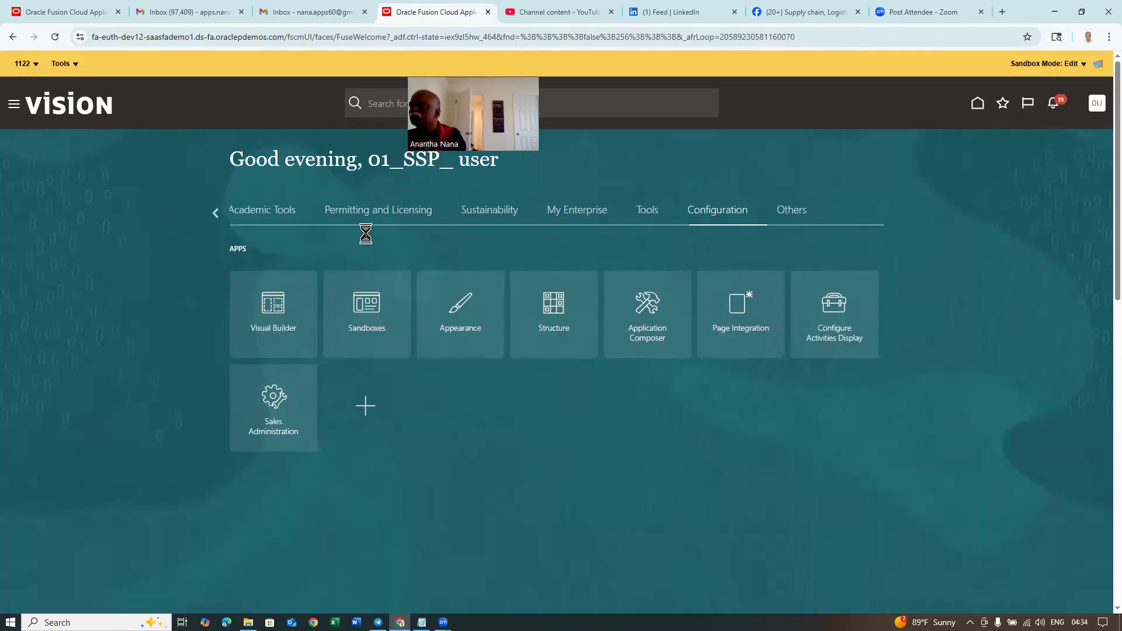
pyautogui.click(216, 213)
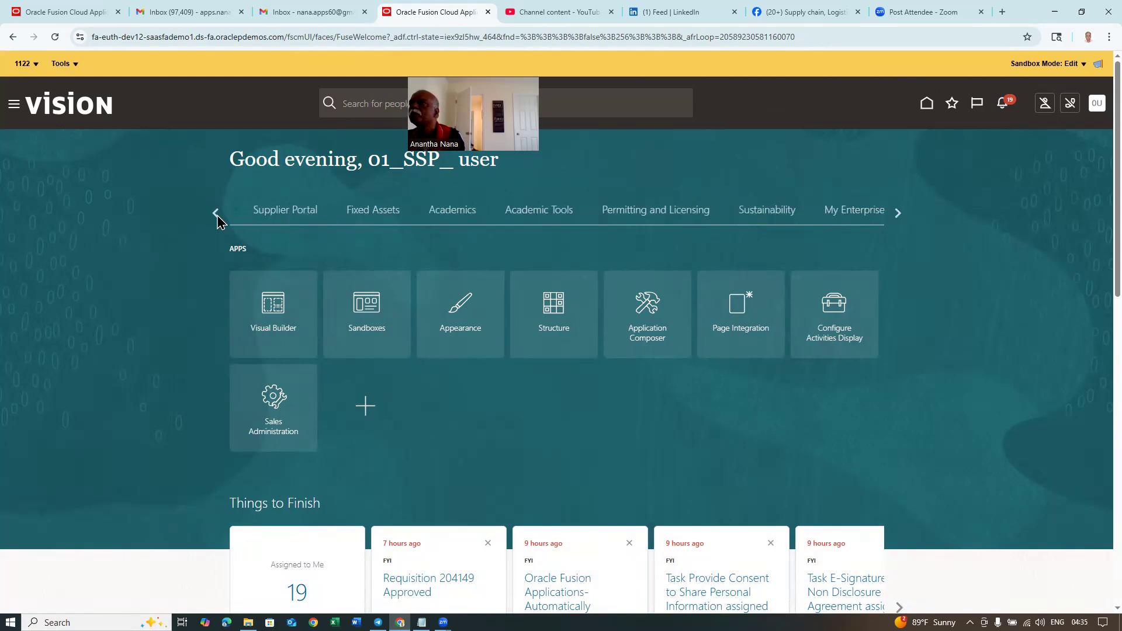
pyautogui.click(217, 214)
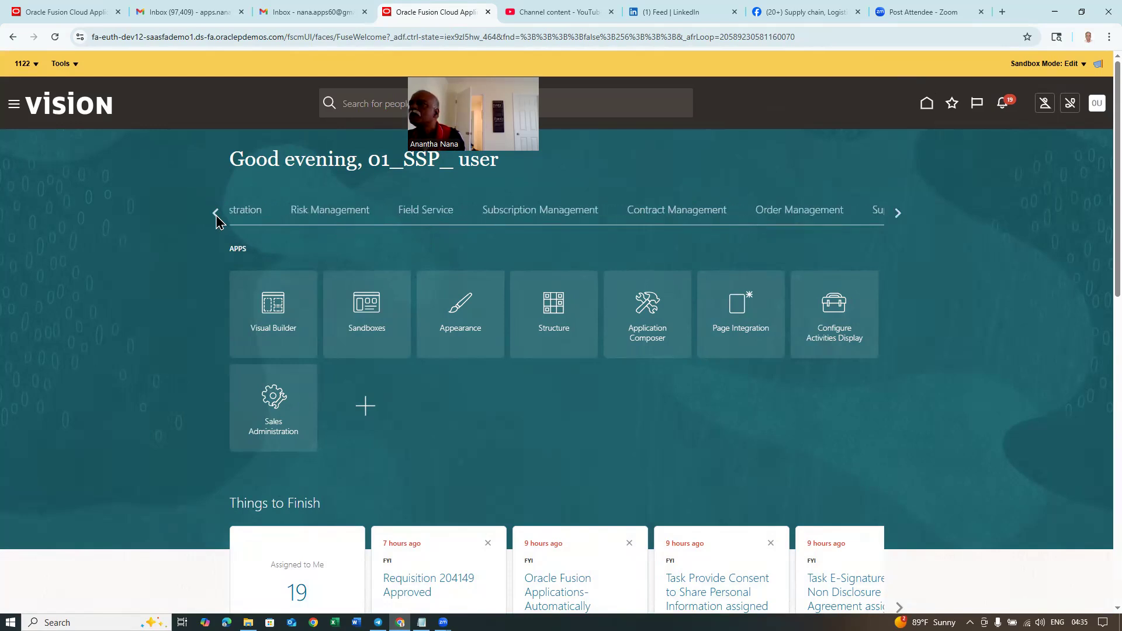
pyautogui.click(215, 214)
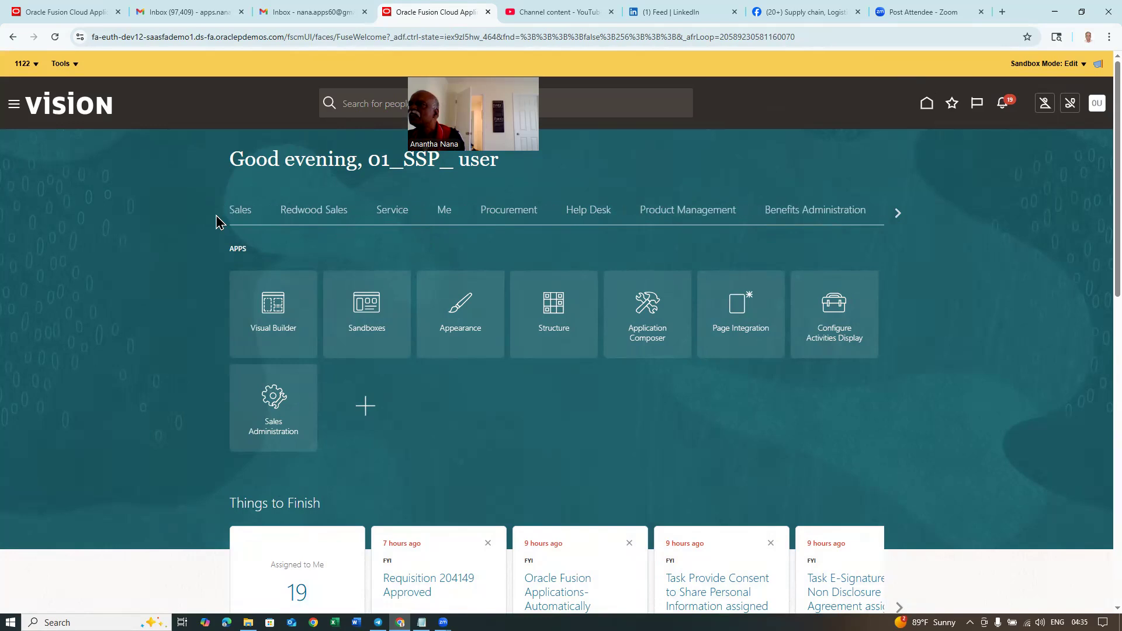
pyautogui.click(511, 219)
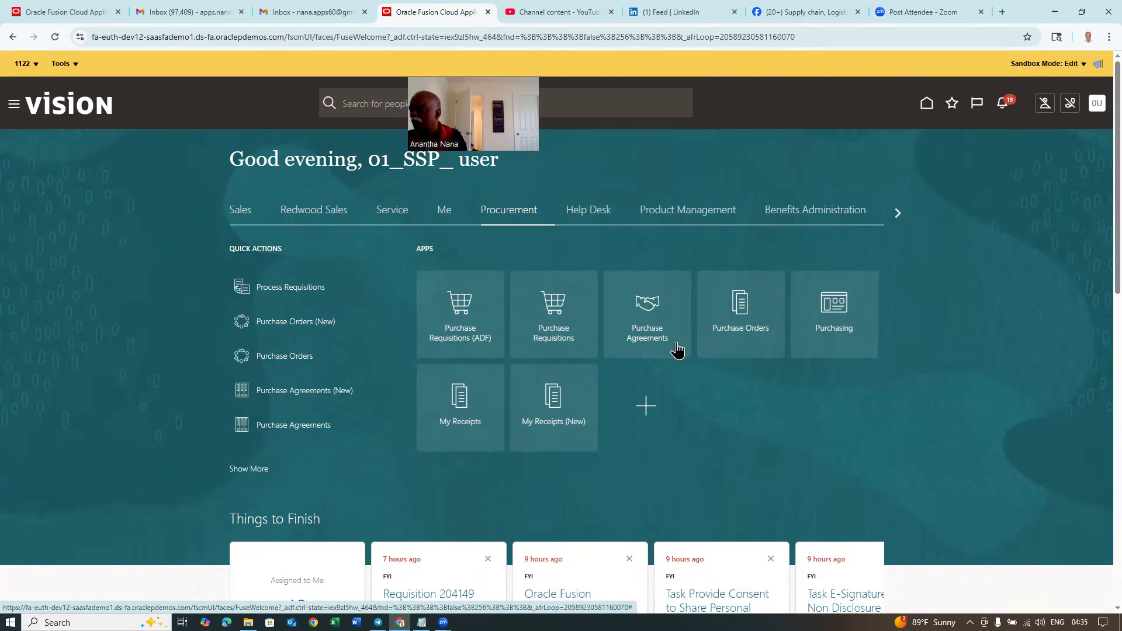
pyautogui.click(745, 339)
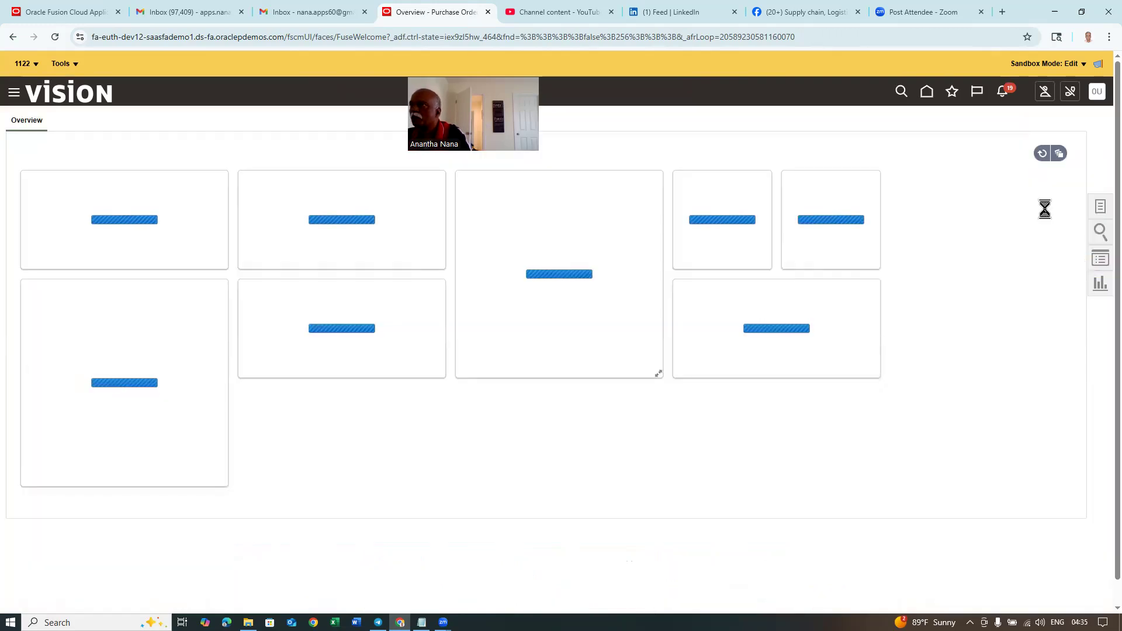
pyautogui.click(1101, 209)
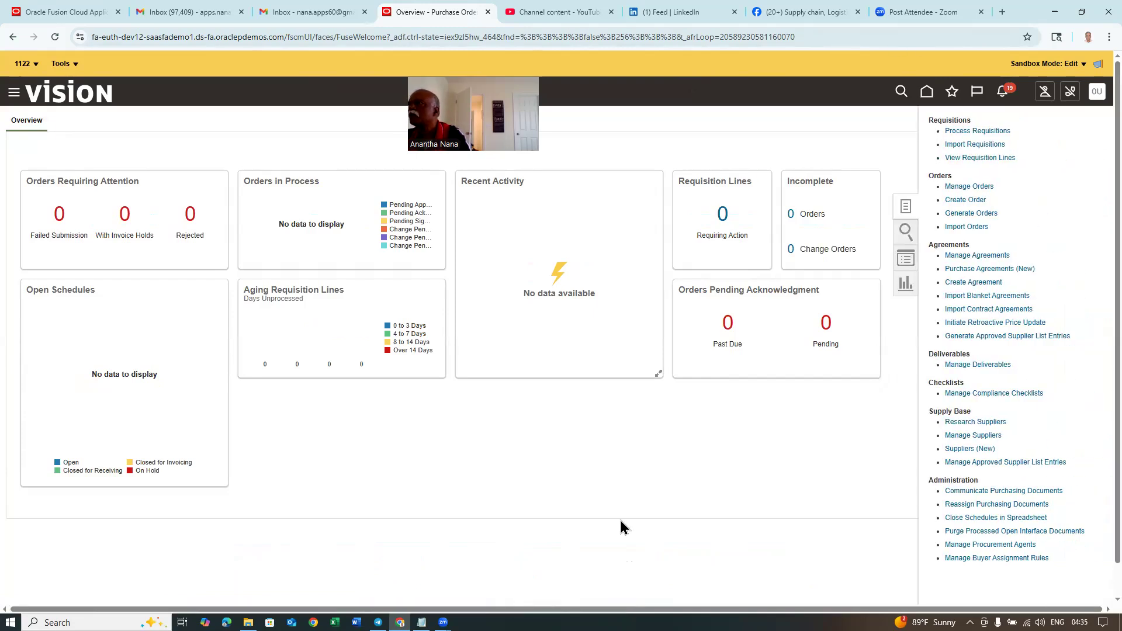
pyautogui.click(540, 495)
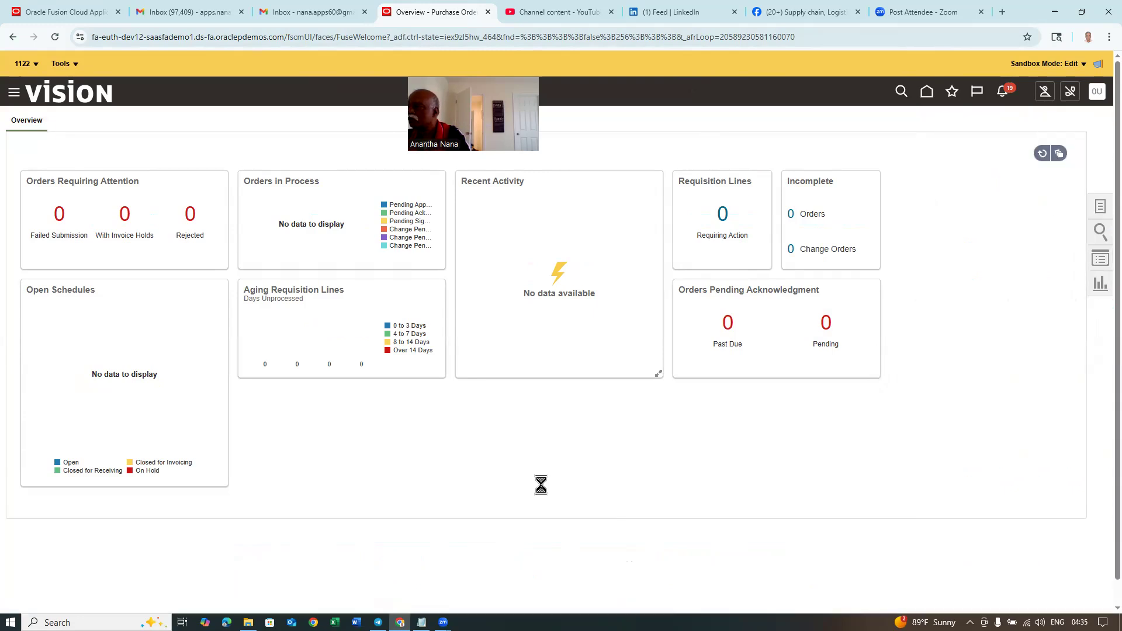